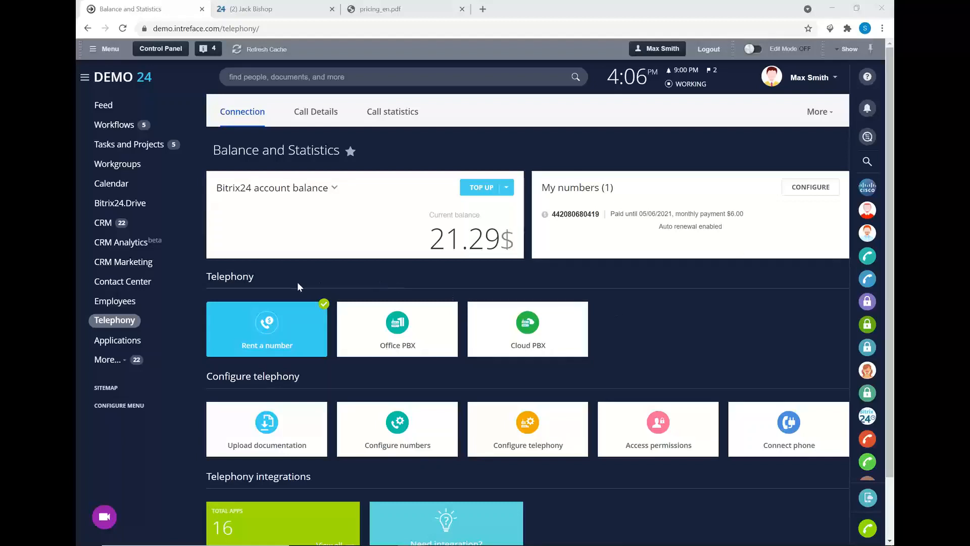
Open the phone number rental form and set the country to USA
left_click(238, 329)
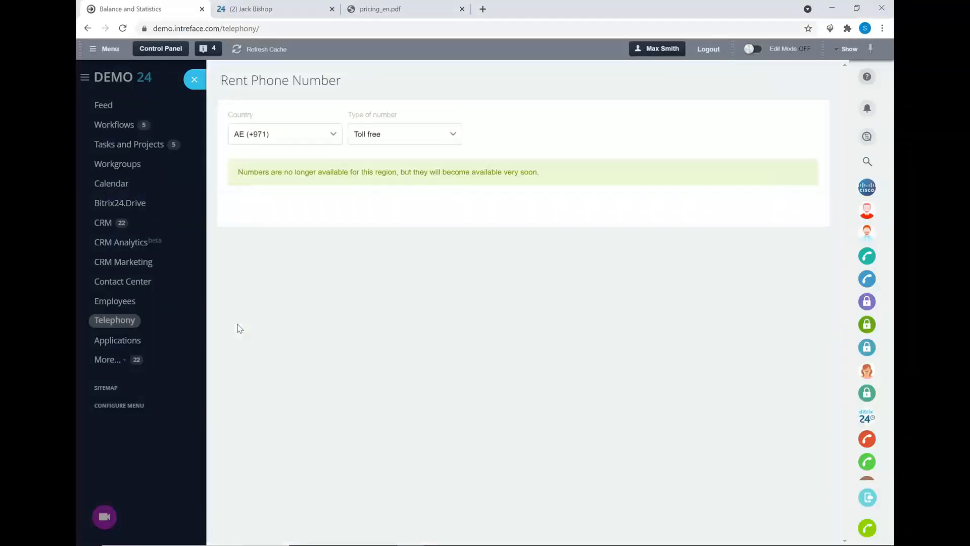
left_click(318, 143)
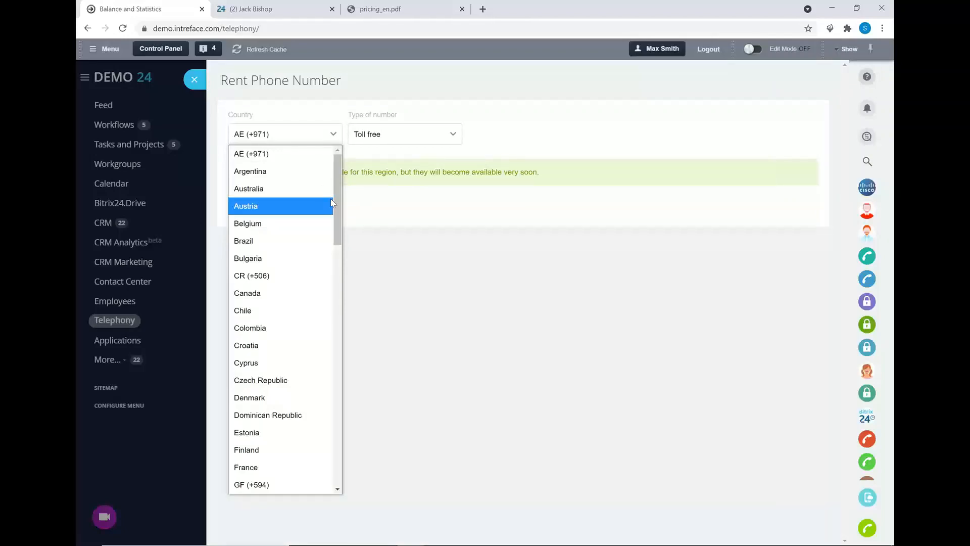
left_click(886, 23)
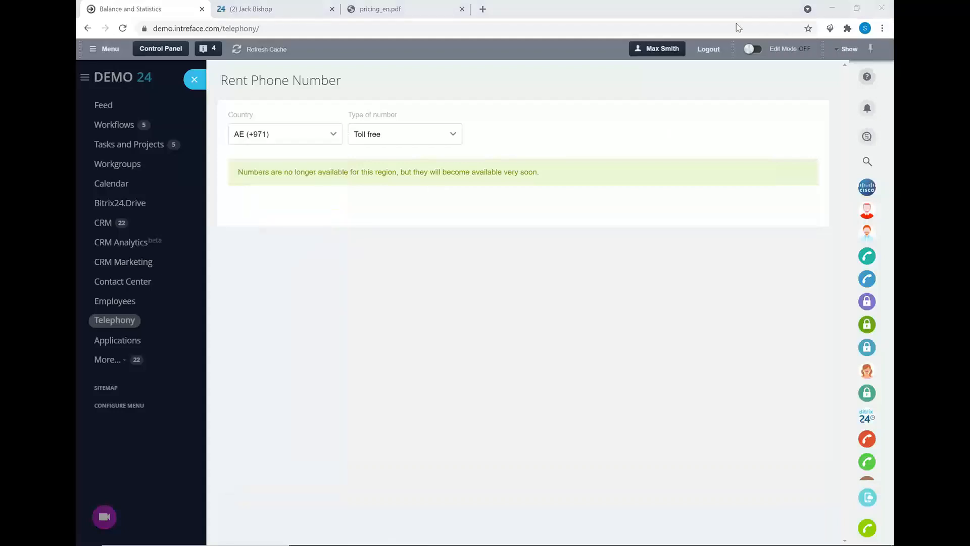
left_click(307, 139)
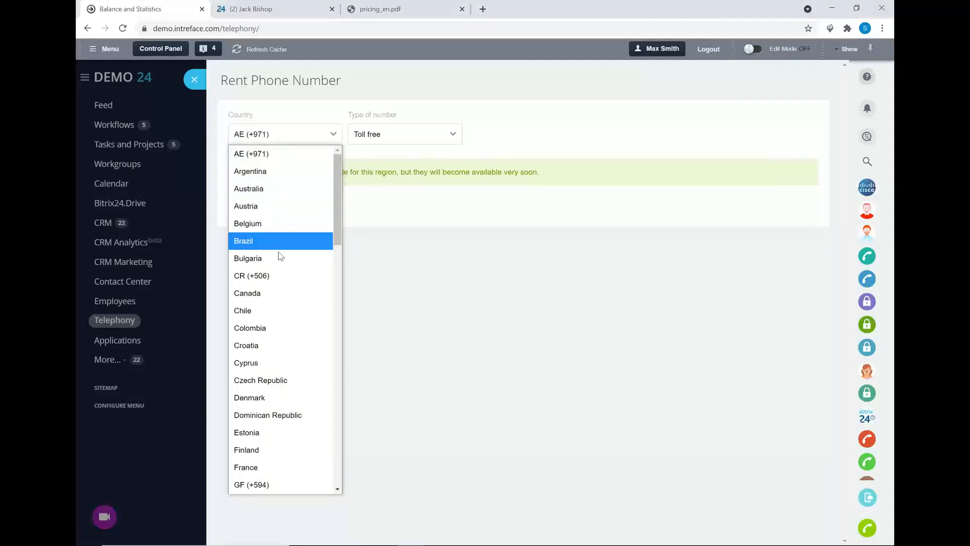
scroll(292, 299, "down", 6)
scroll(290, 301, "down", 10)
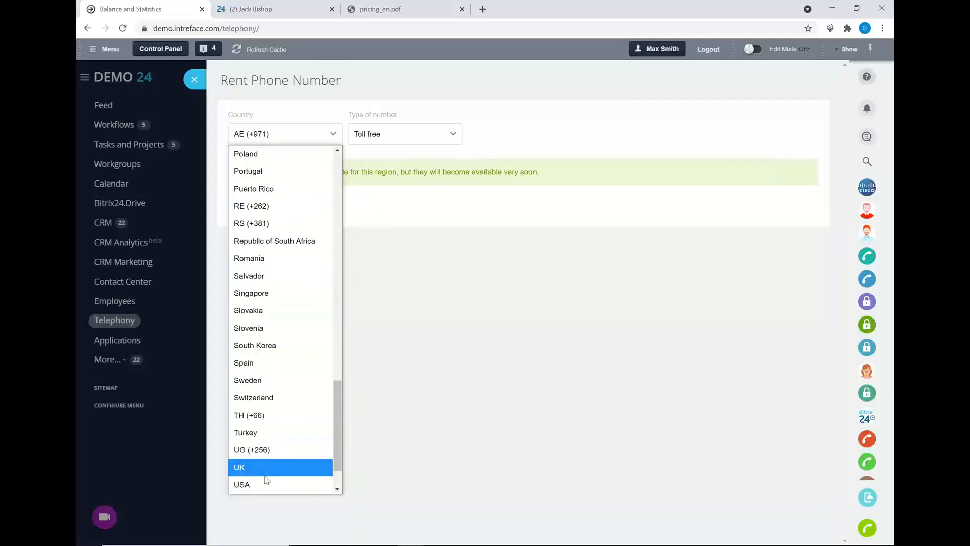
left_click(264, 484)
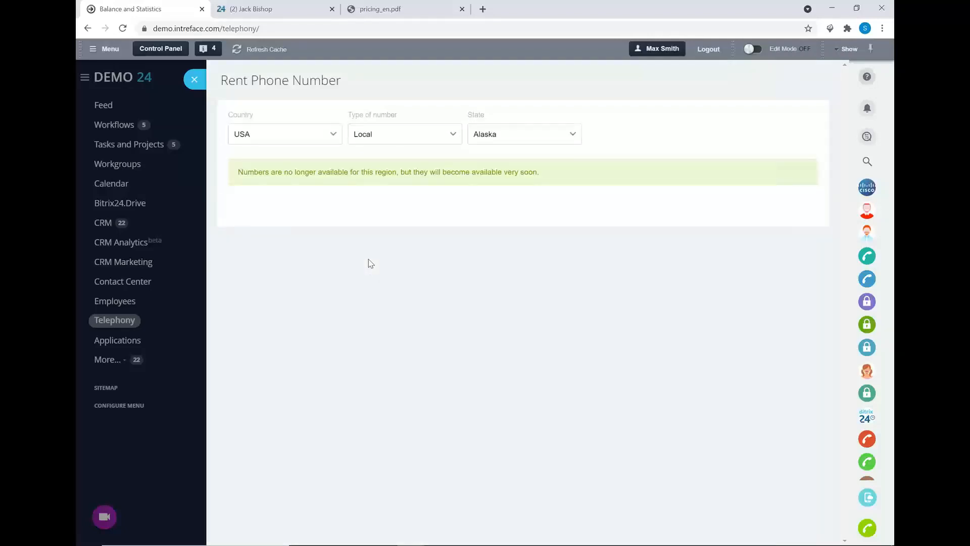
Set the rental number type to Toll free and its category to 866 to view the rental terms
left_click(421, 135)
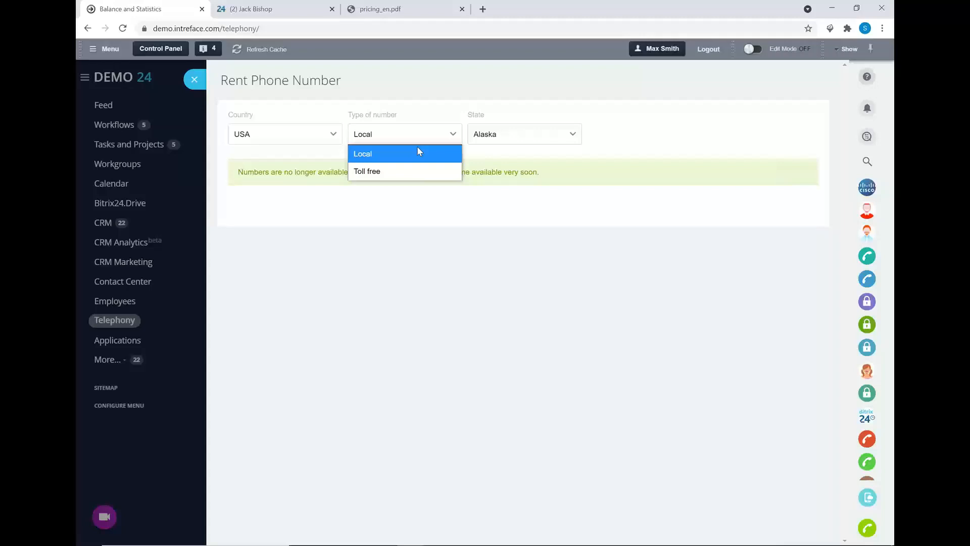
left_click(417, 171)
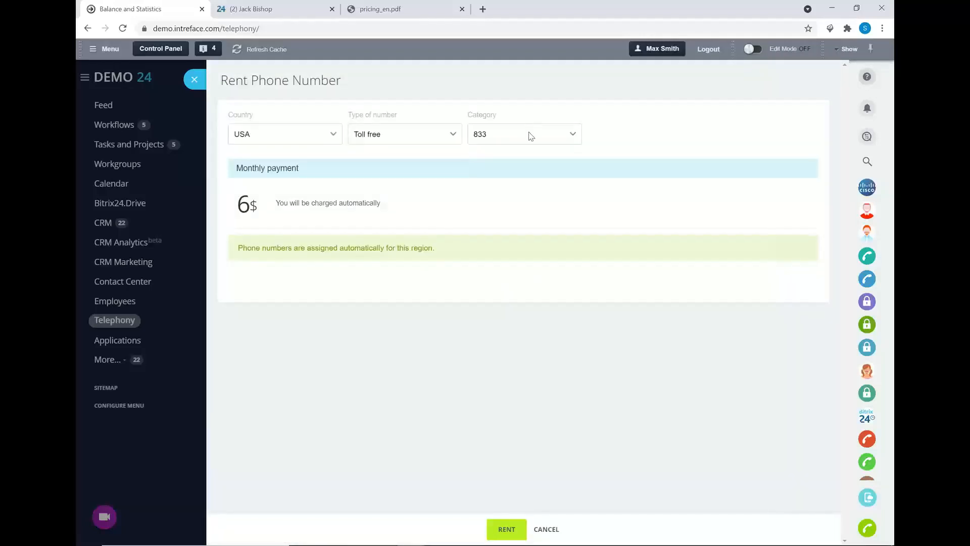
left_click(530, 134)
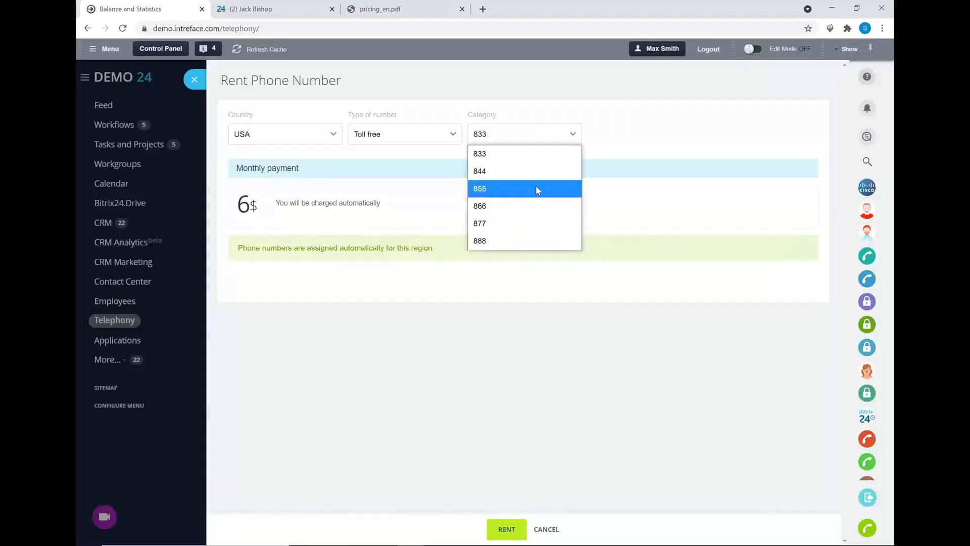
left_click(543, 206)
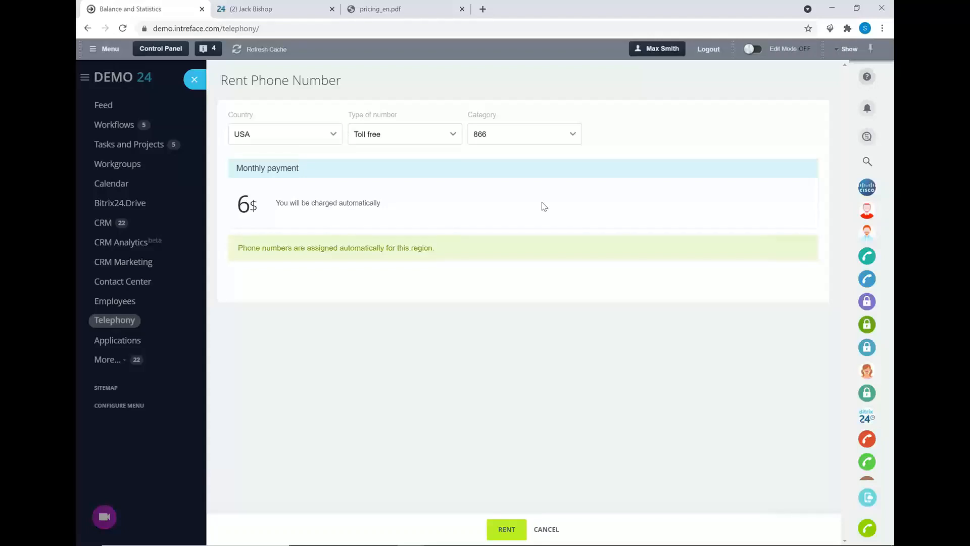
Switch the rental country to Ireland, review the rental terms, and close the form without renting
left_click(314, 135)
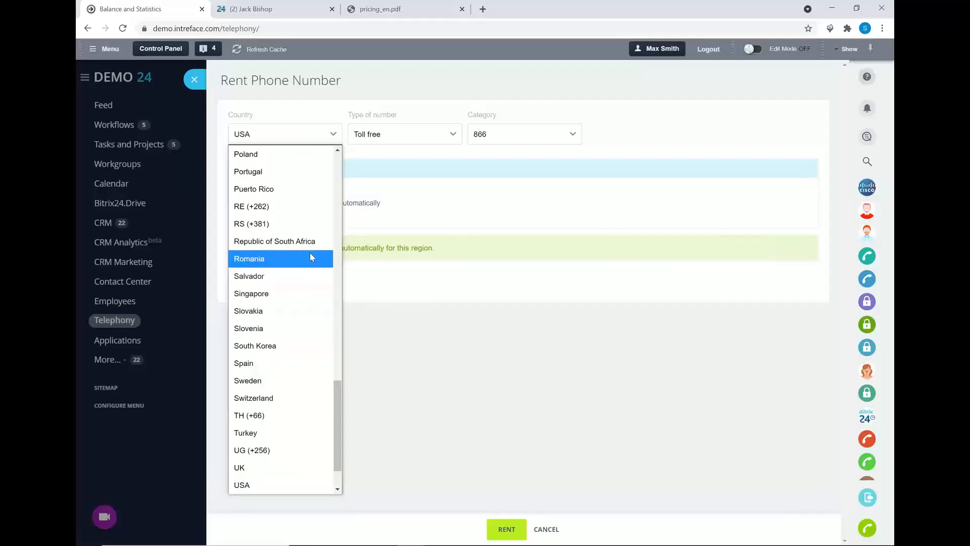
scroll(310, 251, "up", 10)
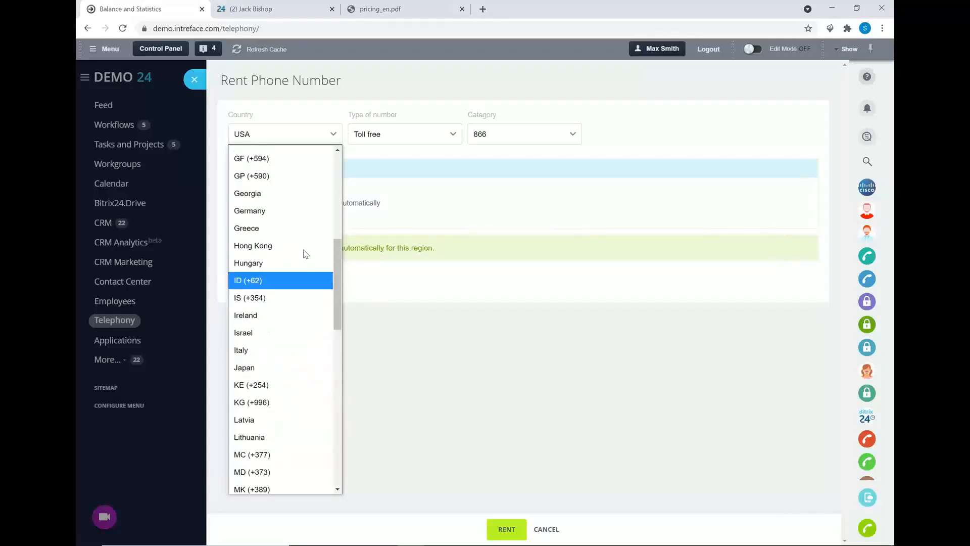
left_click(291, 315)
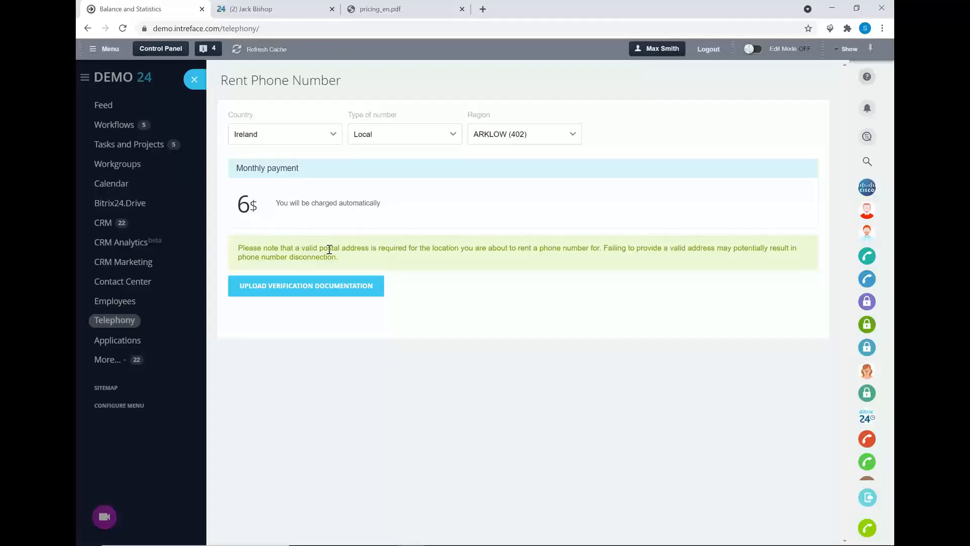
left_click(193, 81)
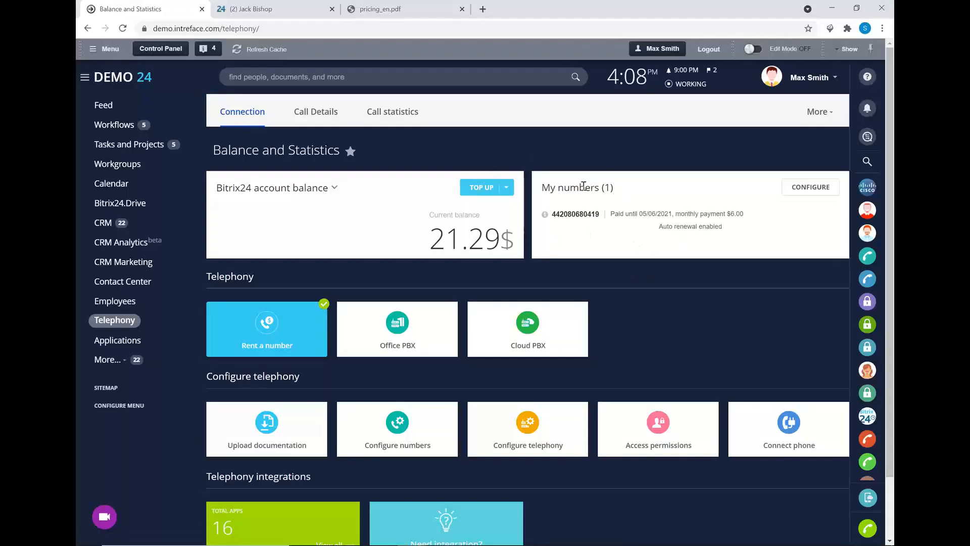
Open the list of own phone numbers and bring up the configuration of the rented number
left_click_drag(554, 213, 607, 216)
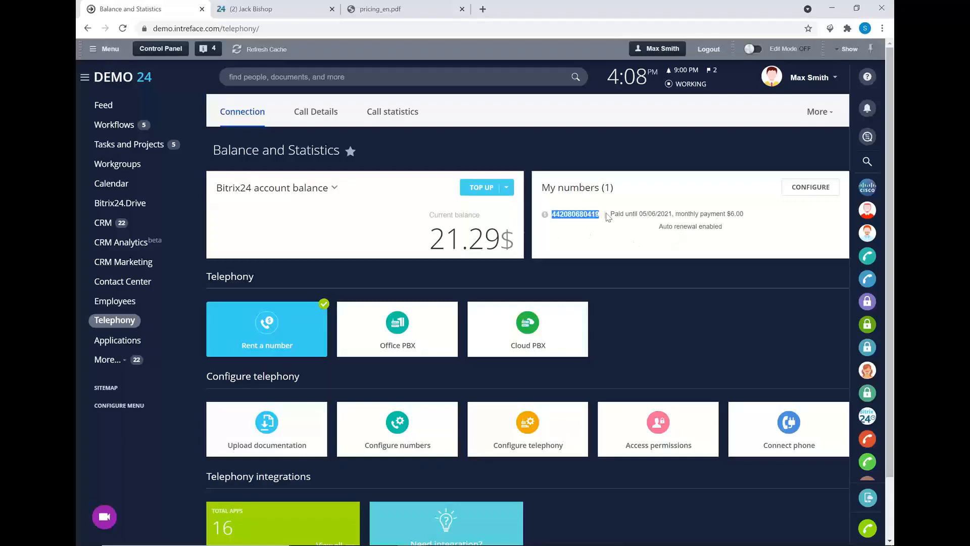
left_click(635, 189)
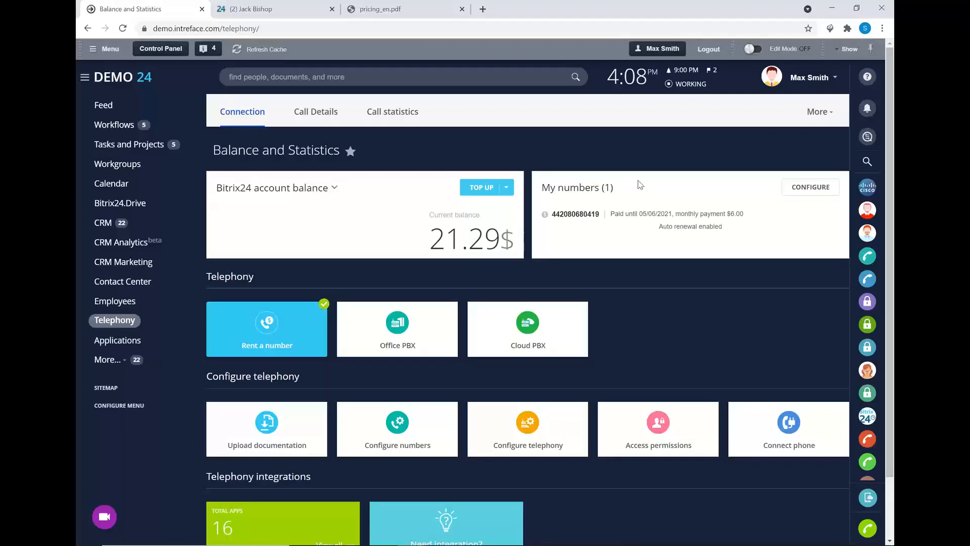
left_click(794, 191)
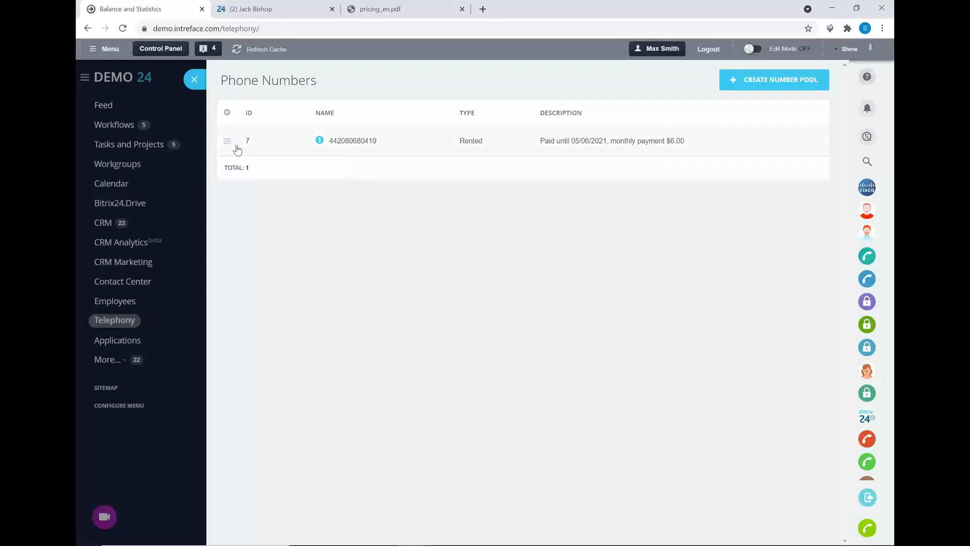
left_click_drag(461, 140, 485, 141)
left_click(678, 136)
left_click(226, 144)
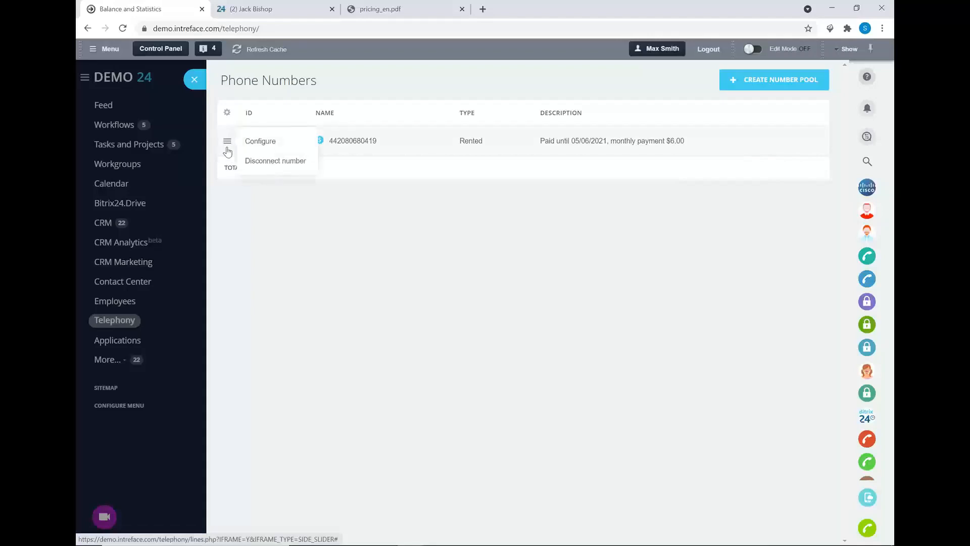
left_click(270, 144)
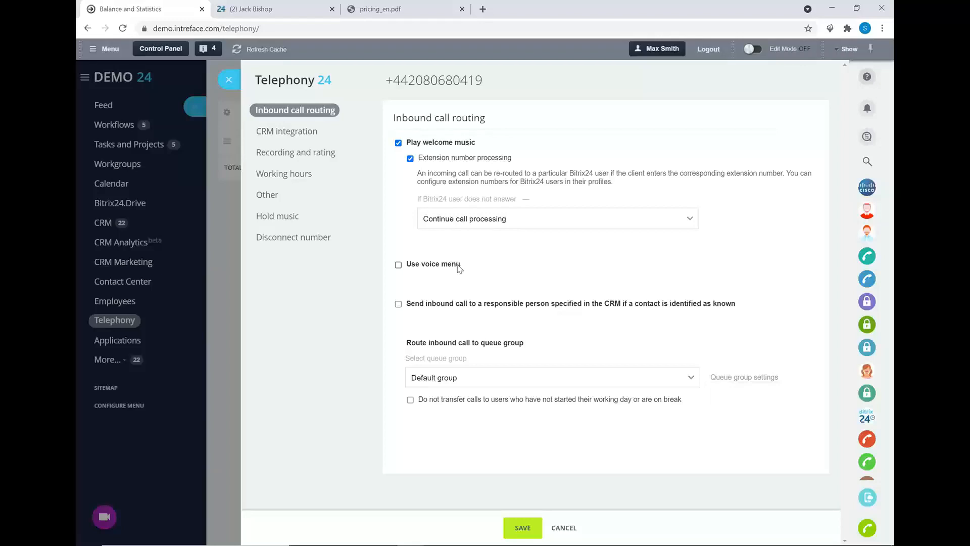
Review the available actions for inbound calls that a Bitrix24 user does not answer
left_click(481, 223)
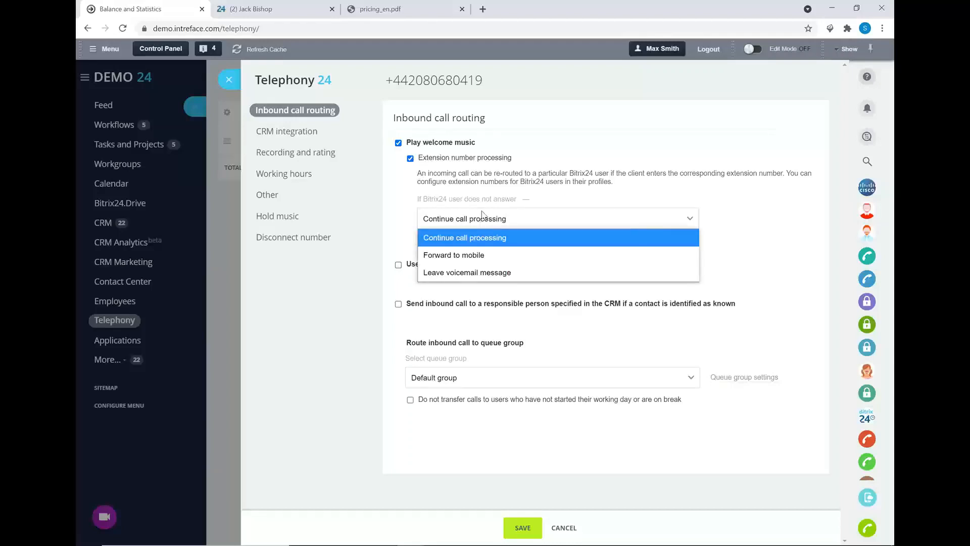
left_click(423, 198)
left_click_drag(422, 199, 447, 199)
left_click(447, 199)
left_click(461, 218)
left_click(453, 296)
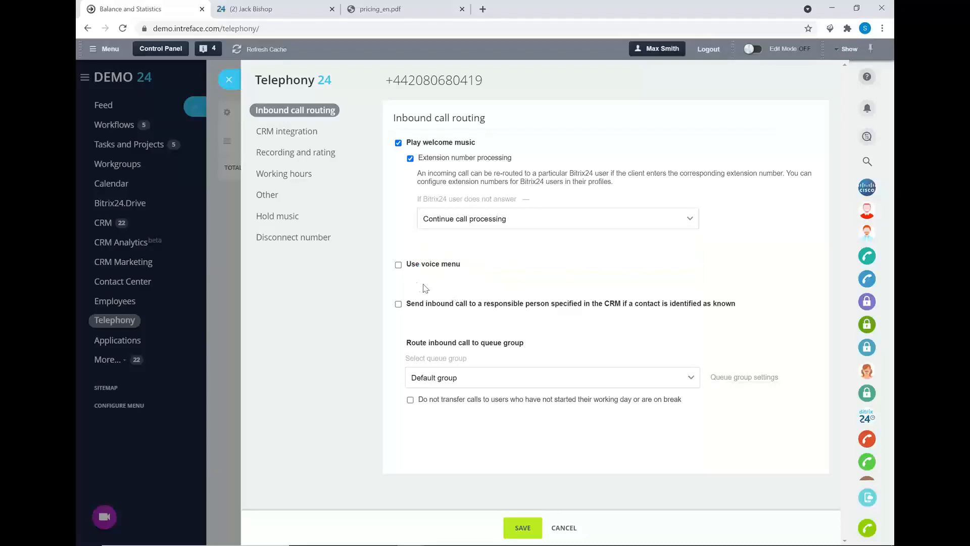
Enable the voice menu for inbound calls and open the settings of the Testing menu
left_click(398, 265)
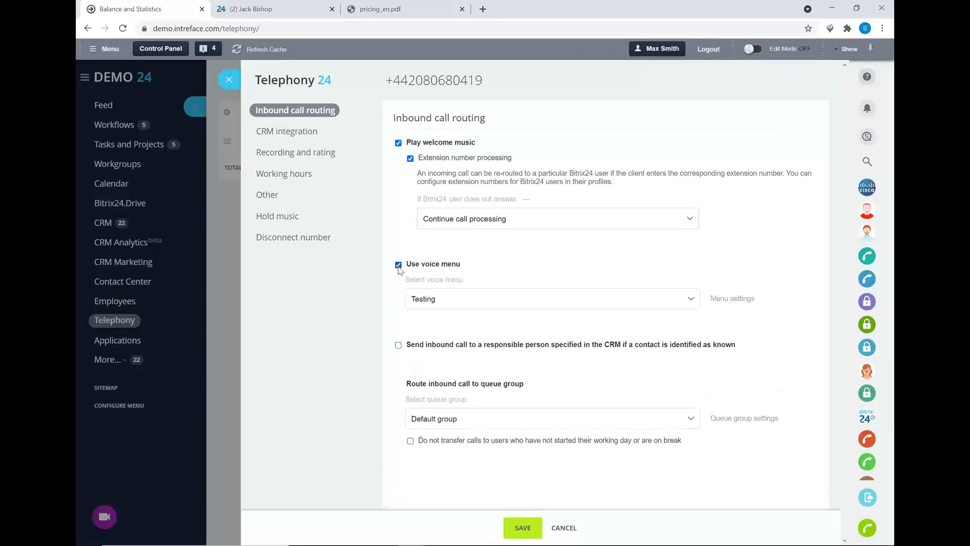
left_click(713, 299)
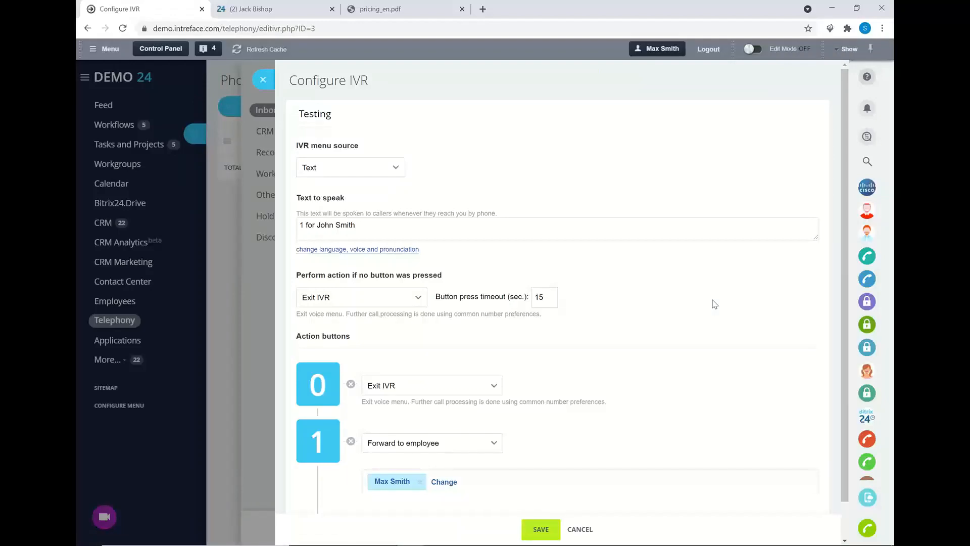
Add action button 2 to the voice menu and forward it to the Sales Queue group
scroll(713, 303, "down", 1)
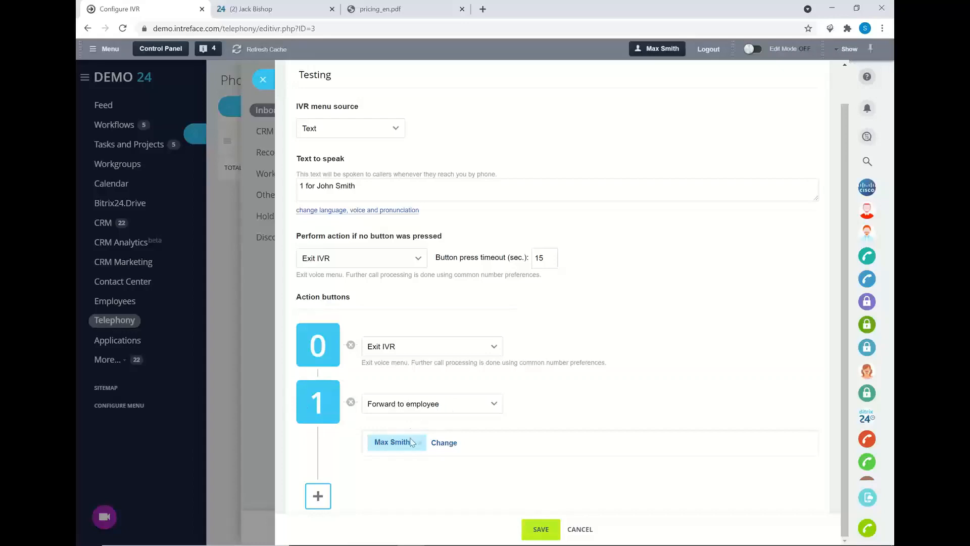
left_click(324, 502)
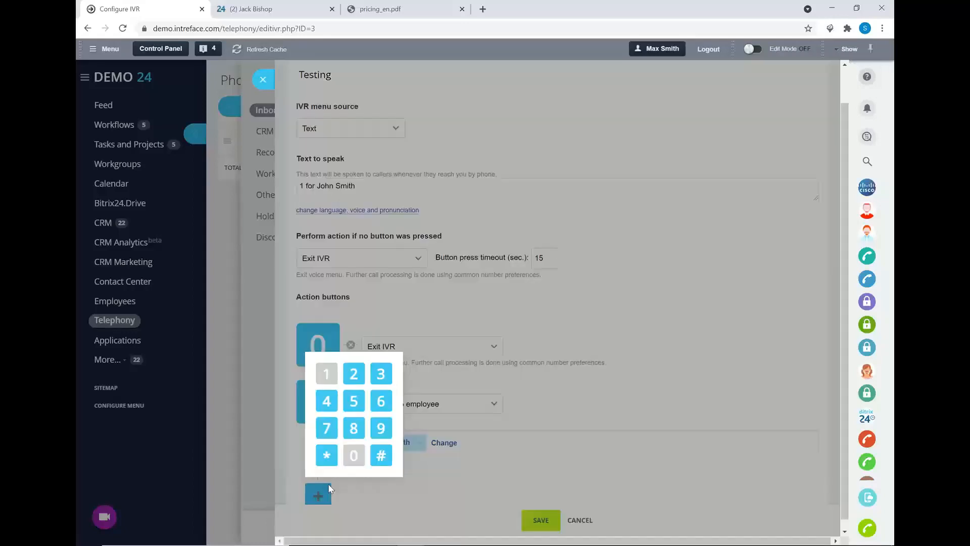
left_click(350, 380)
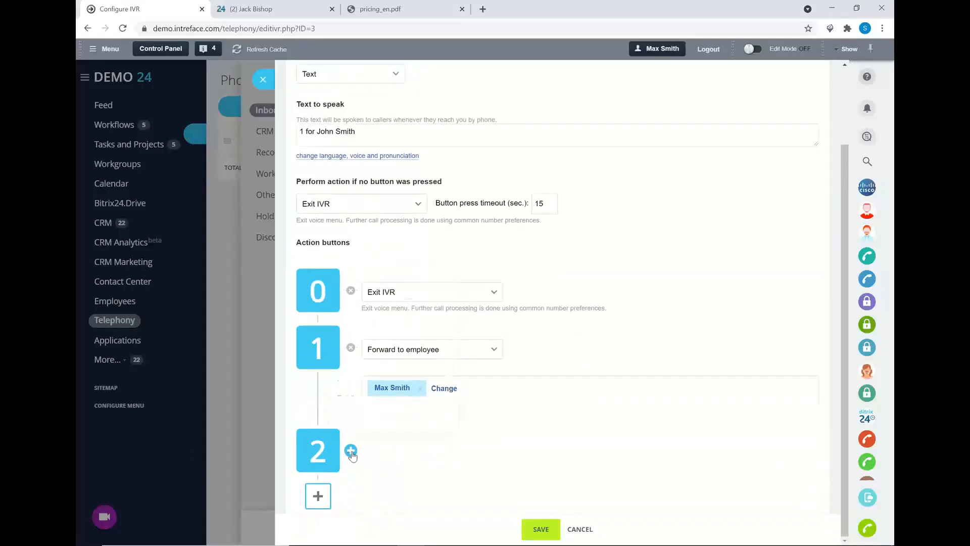
left_click(351, 450)
left_click(391, 299)
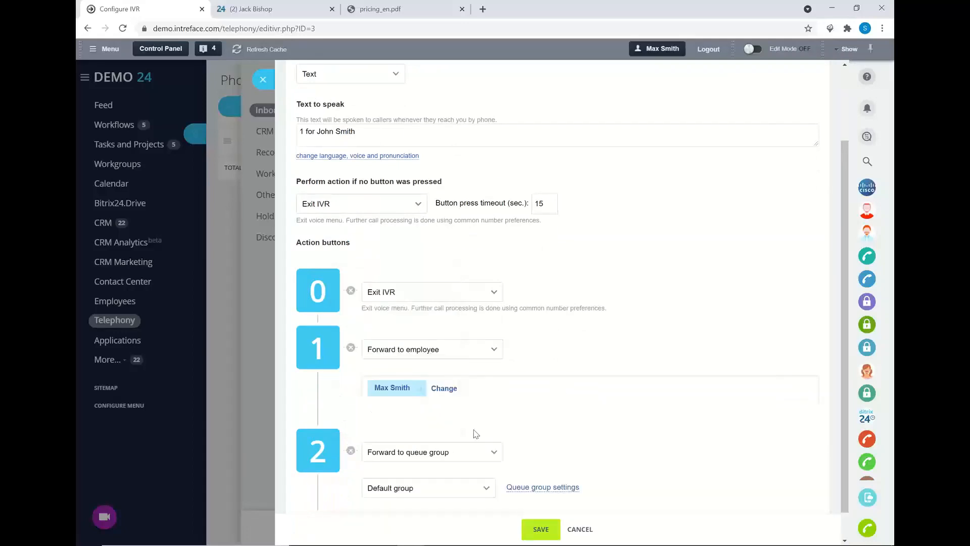
scroll(439, 461, "down", 1)
left_click(424, 460)
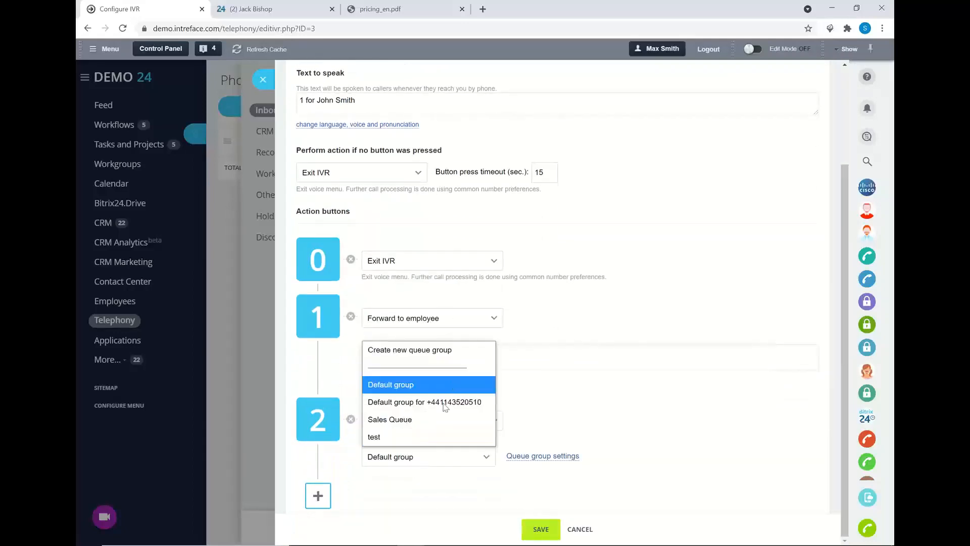
left_click(433, 419)
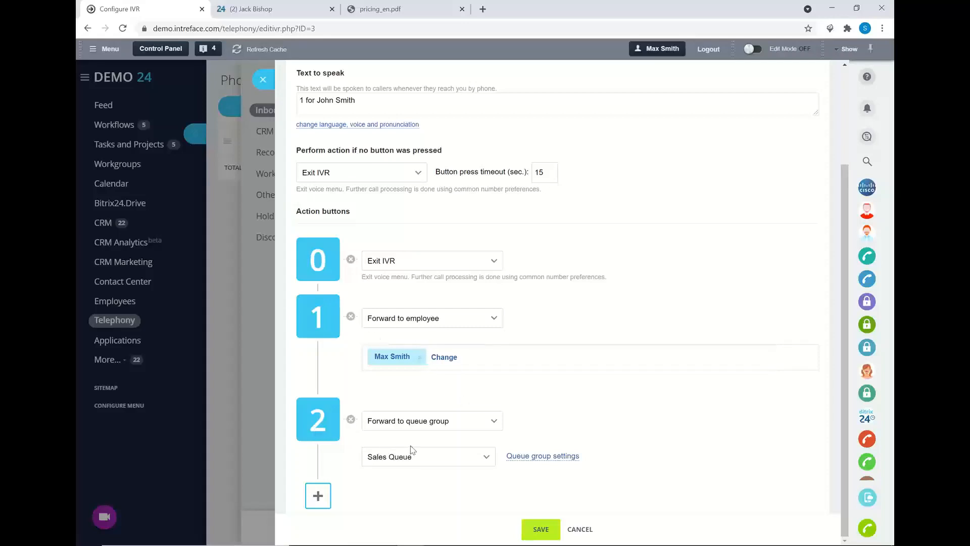
Change the spoken IVR text to name the employee assigned to button 1 and append "2 for Sales"
scroll(411, 450, "up", 3)
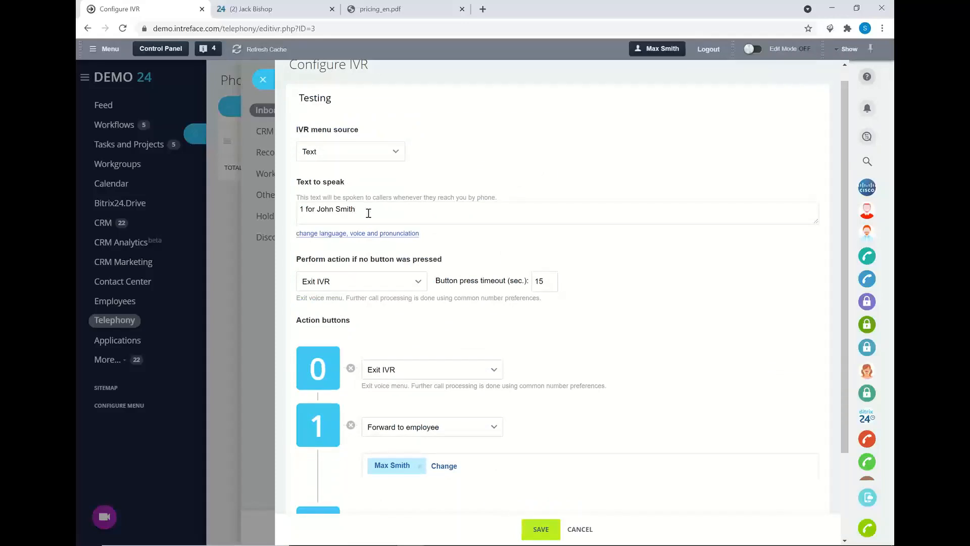
key("BackSpace")
key("BackSpace")
key("BackSpace")
key("BackSpace")
key("BackSpace")
key("BackSpace")
key("BackSpace")
key("BackSpace")
key("BackSpace")
type("Max Smith.")
type(" 2 for Sales")
Show the language and pronunciation settings for the spoken text and review the voice, speed and volume options
scroll(475, 302, "down", 1)
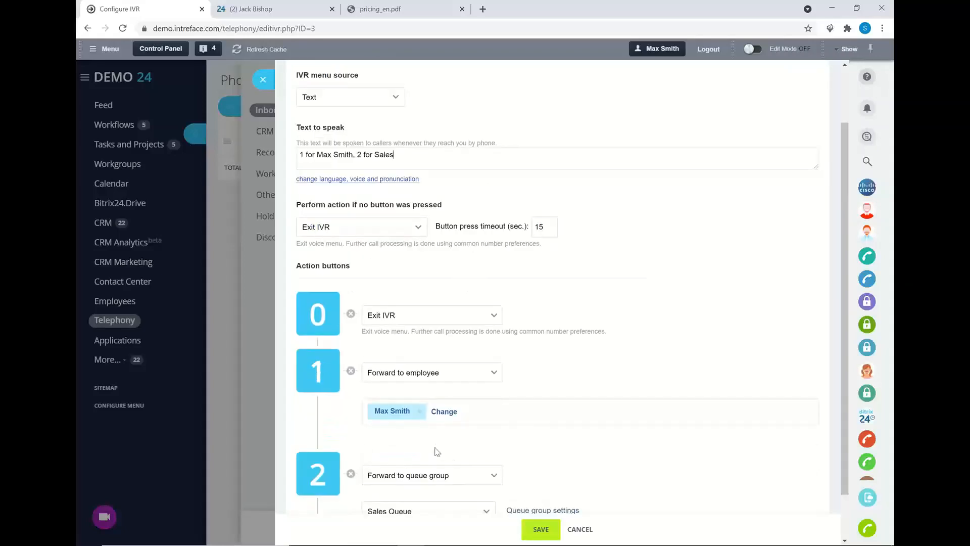
left_click(366, 180)
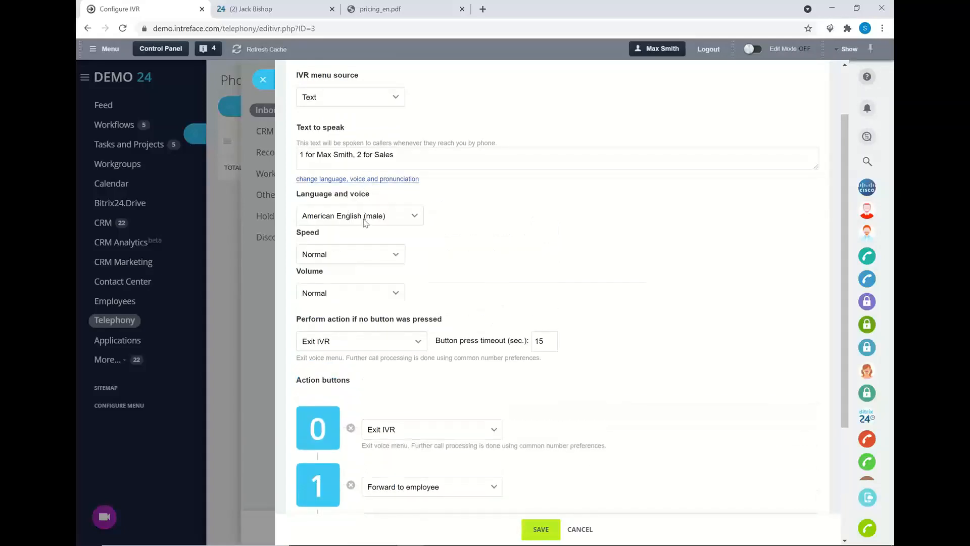
left_click(364, 218)
left_click(475, 228)
left_click(365, 257)
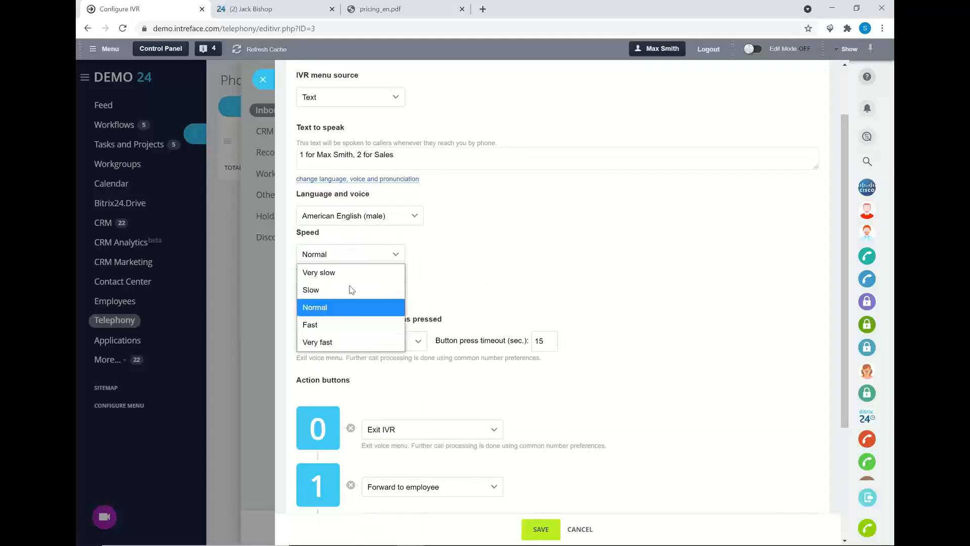
left_click(446, 284)
left_click(391, 292)
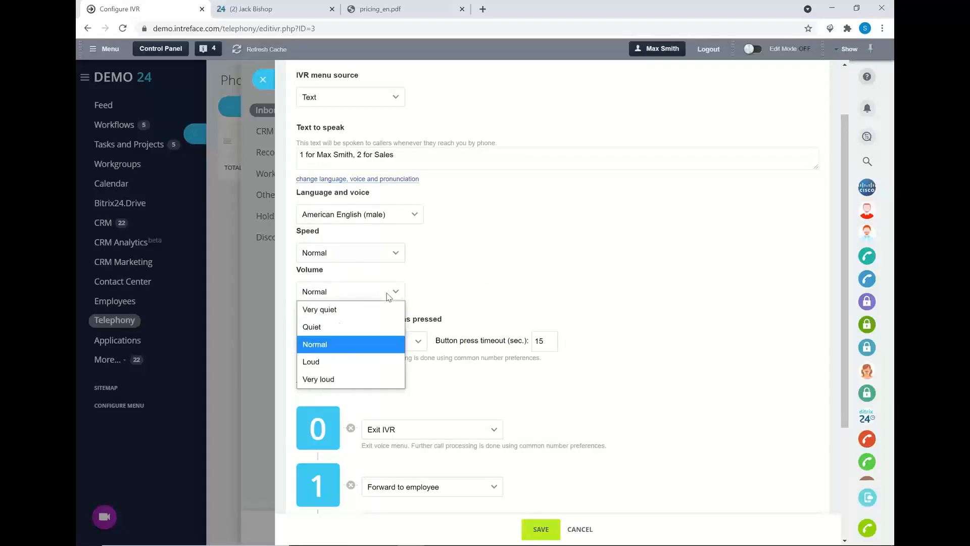
left_click(468, 289)
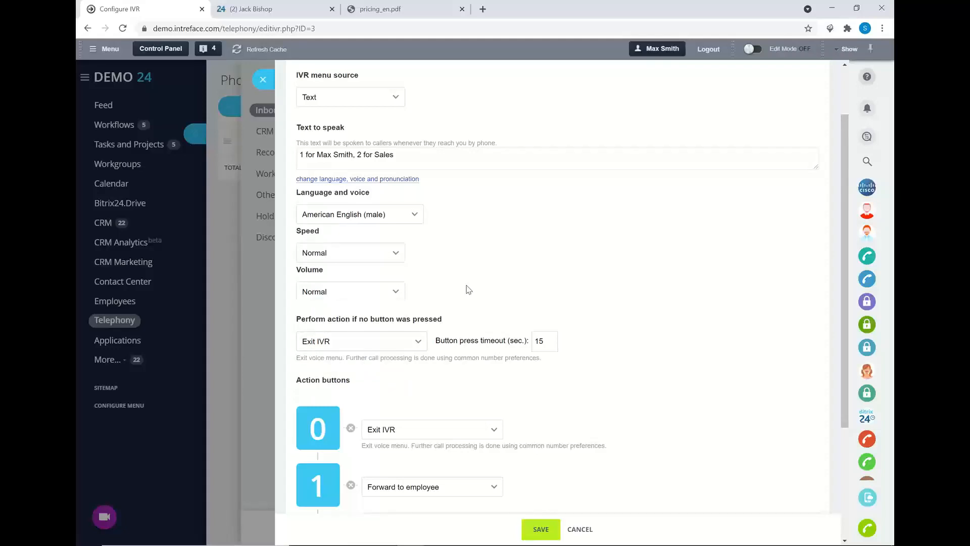
Try Audio file as the IVR menu source and leave the voice menu settings without saving
left_click(385, 98)
left_click(372, 116)
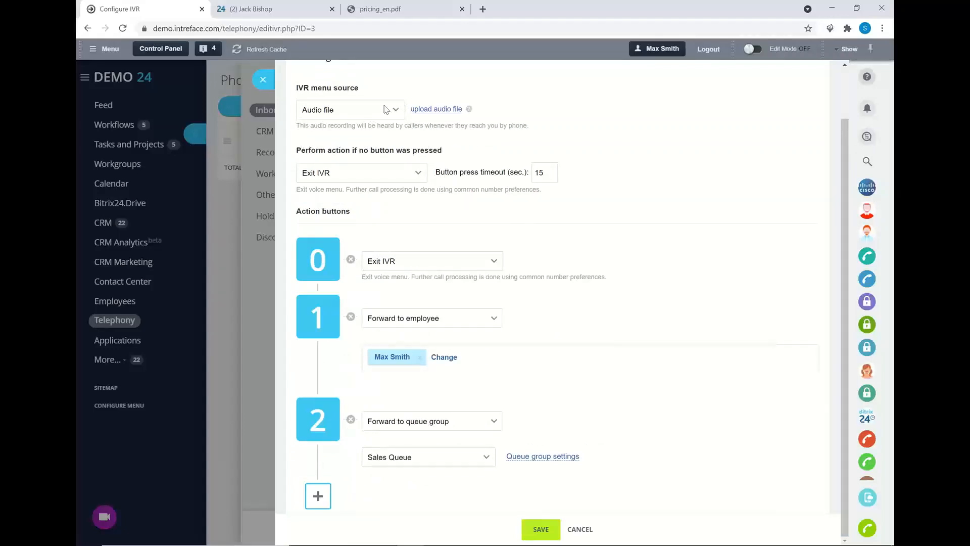
left_click(265, 81)
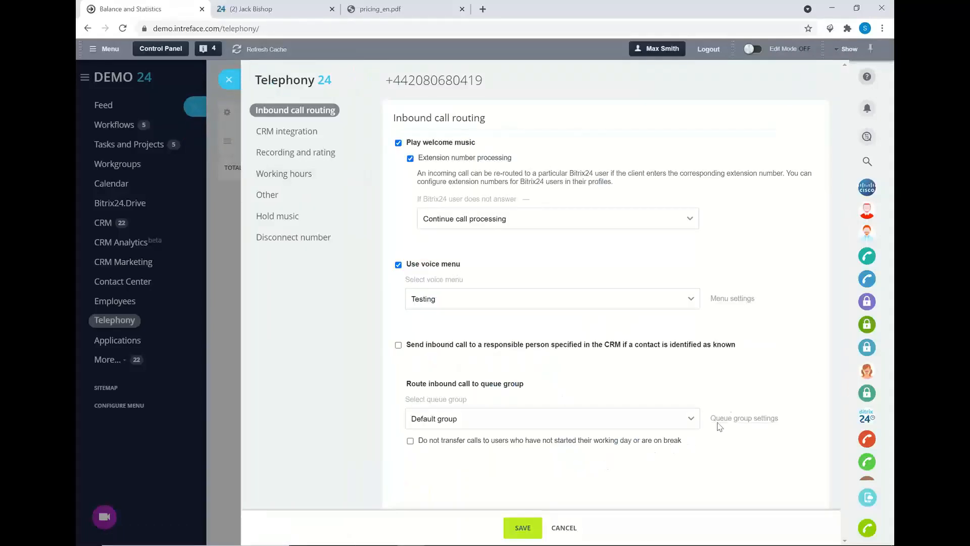
Review the Default group's queue settings and the rented number's CRM integration settings
left_click(732, 417)
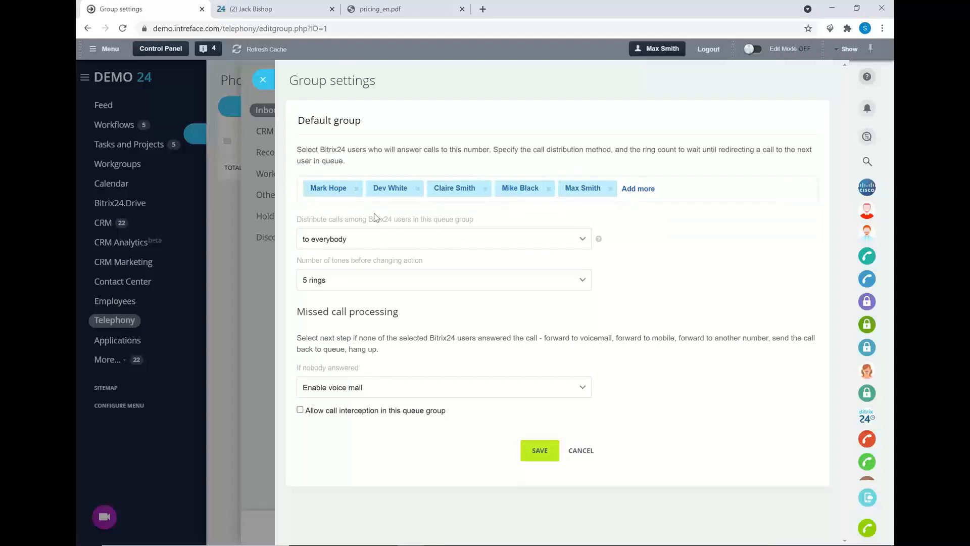
left_click(263, 81)
left_click(286, 131)
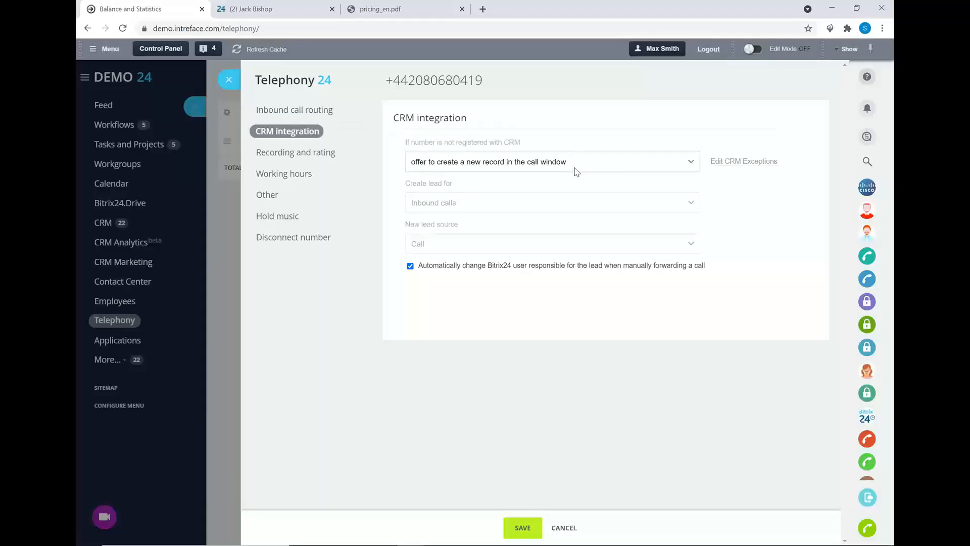
Enable saving recordings of all calls and the "your call will be recorded" warning for inbound calls
left_click(295, 154)
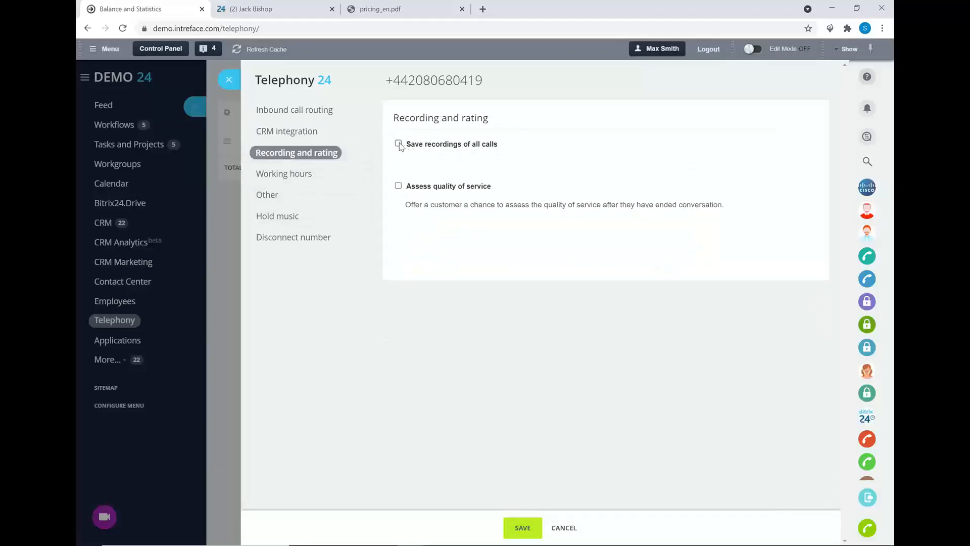
left_click(399, 144)
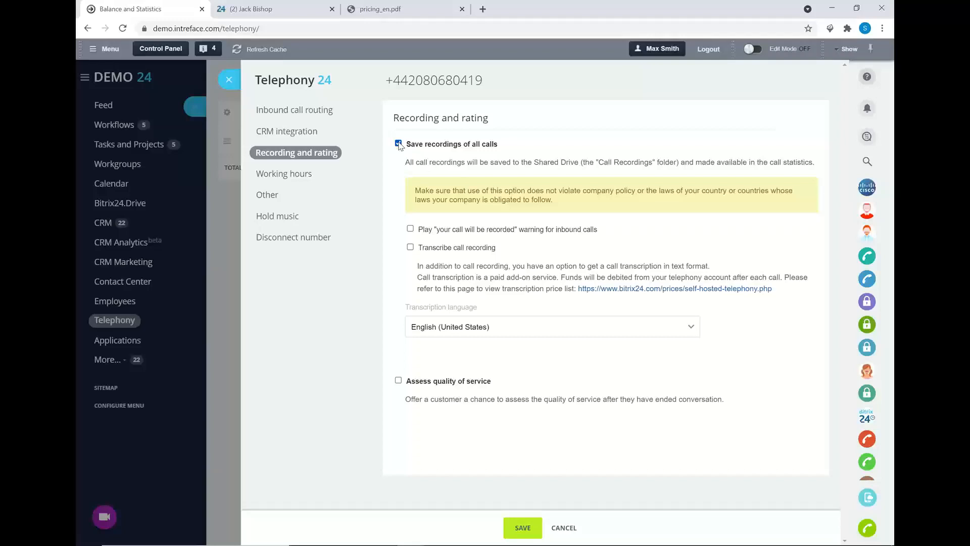
left_click(410, 228)
Set the CRM integration to automatically create a new lead when a number is not registered with CRM
left_click(295, 138)
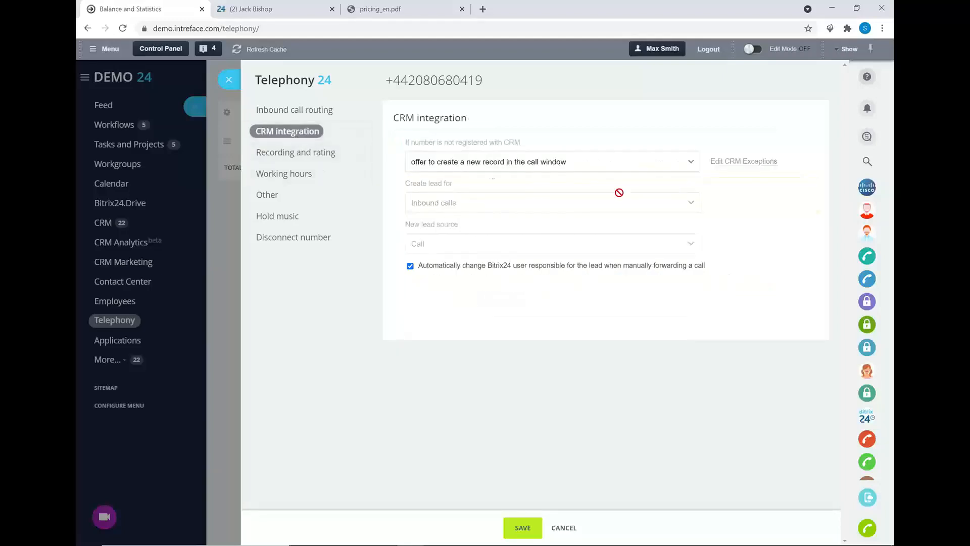
left_click(484, 168)
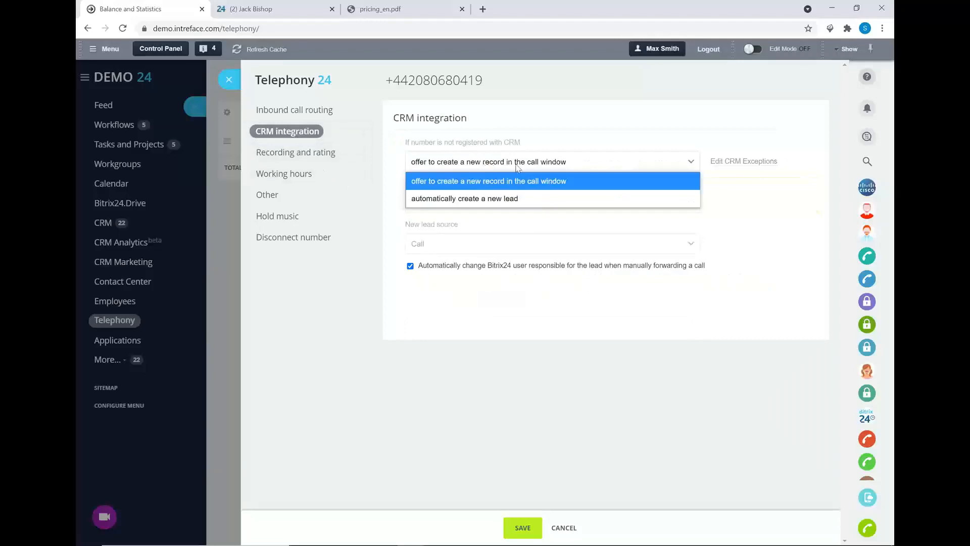
left_click(497, 198)
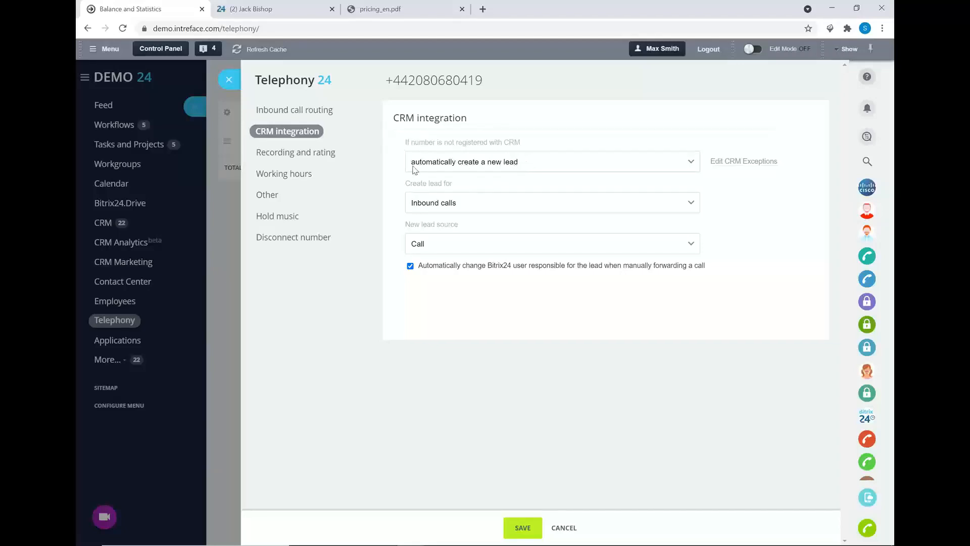
Enable phone hours for the rented number and review the working hours and off-hours call processing options
left_click(291, 174)
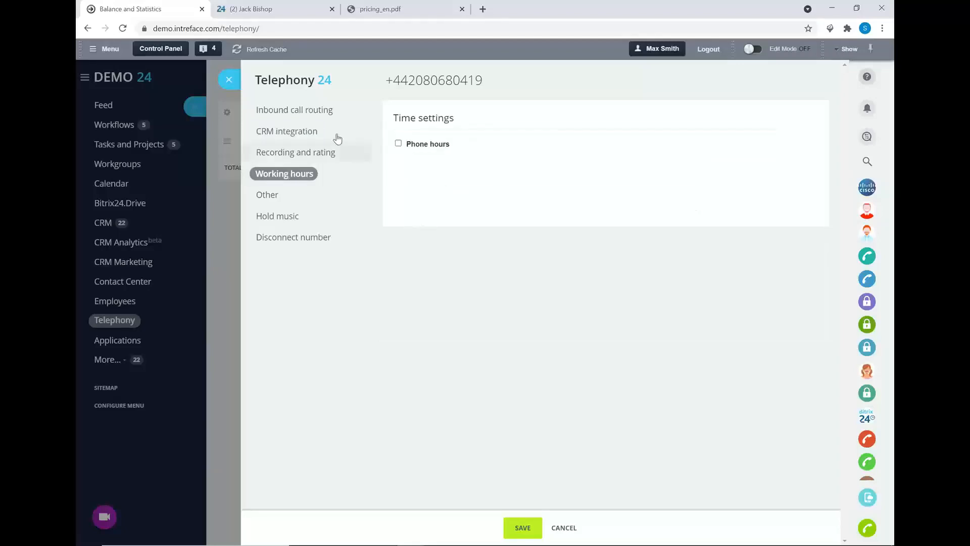
left_click(398, 144)
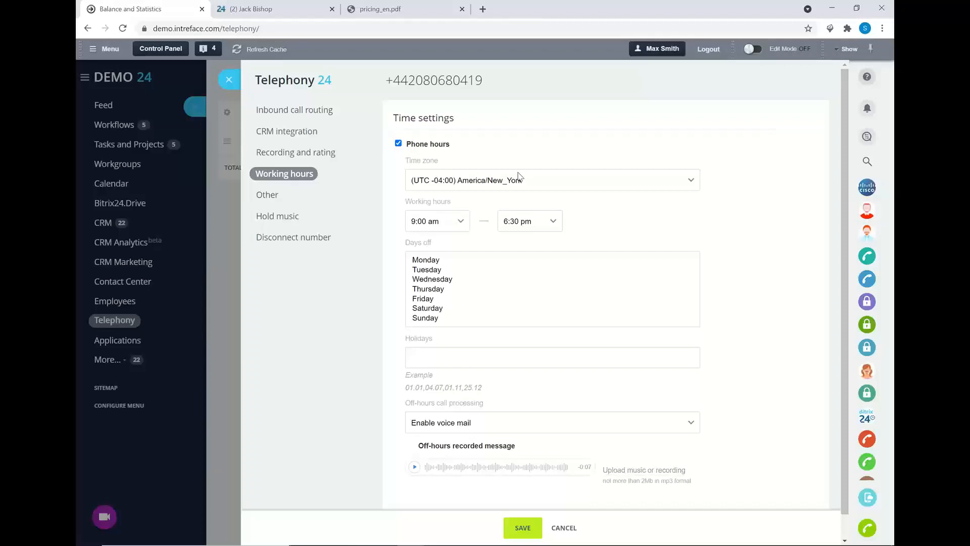
scroll(490, 183, "down", 1)
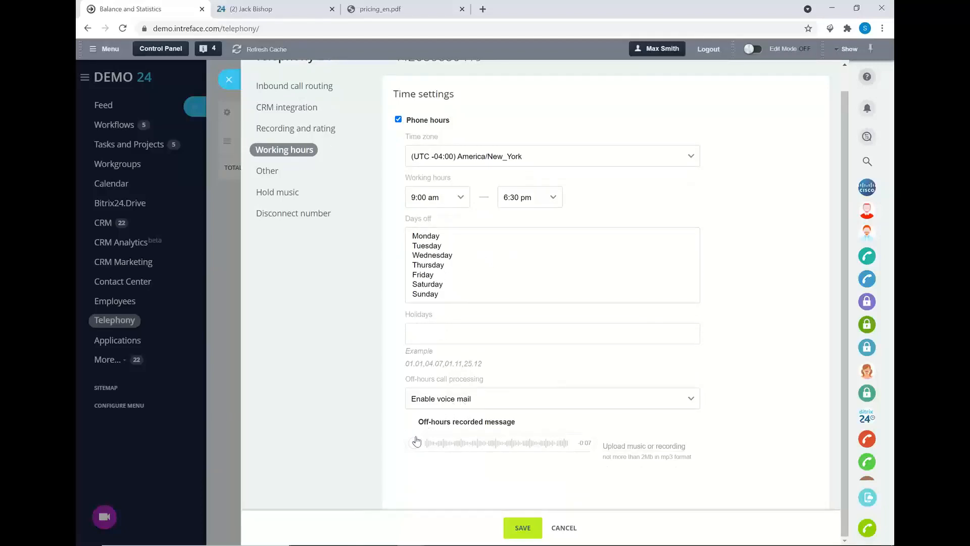
left_click(502, 397)
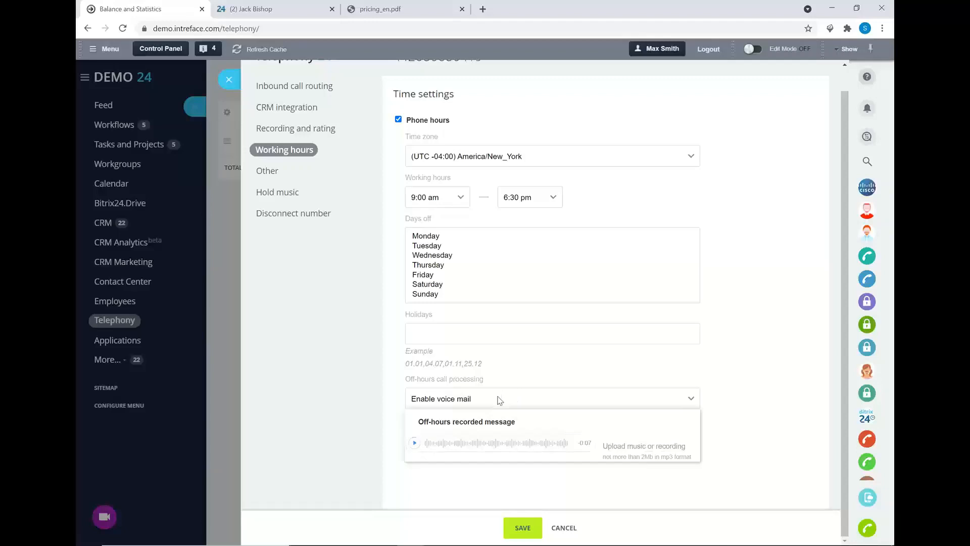
left_click(488, 419)
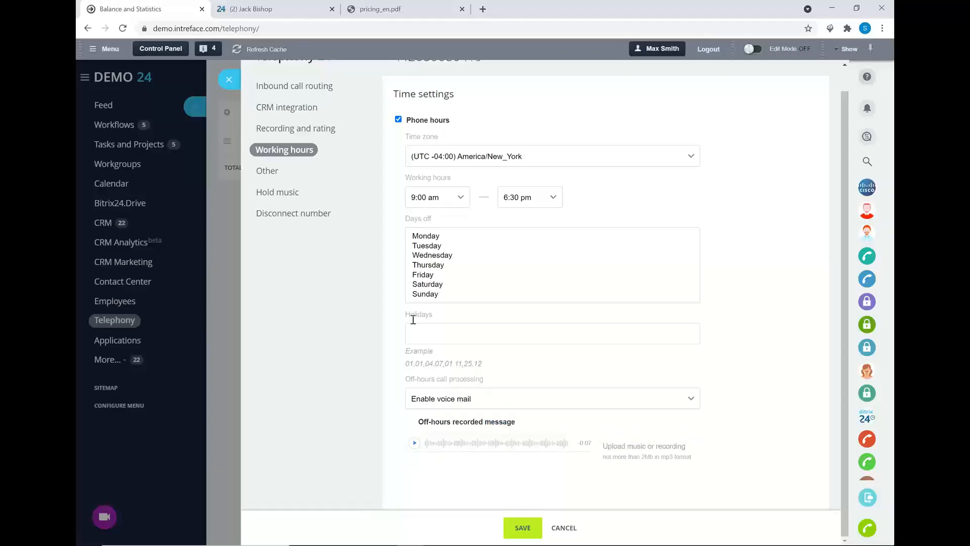
Leave the rented number's settings and phone numbers list without saving, answer the incoming call and end it
left_click(231, 83)
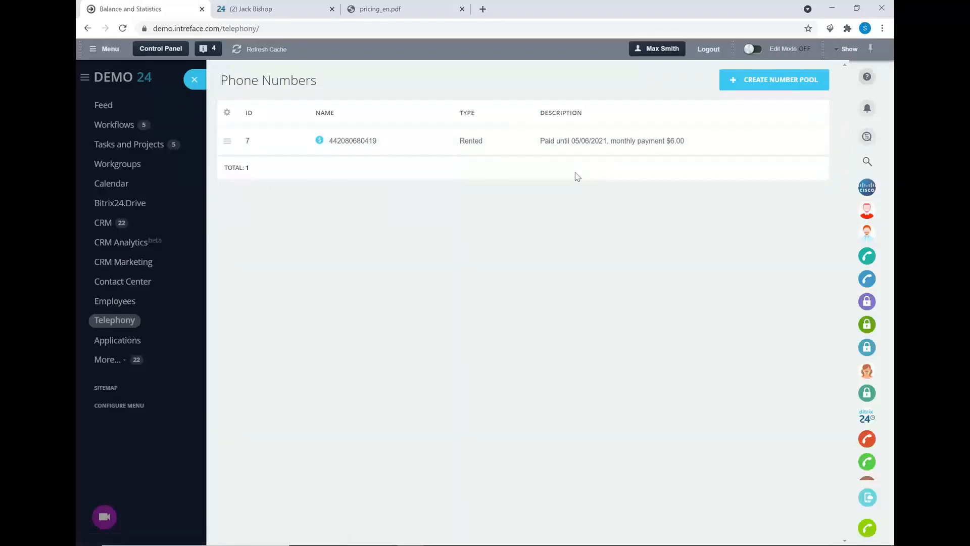
left_click(195, 79)
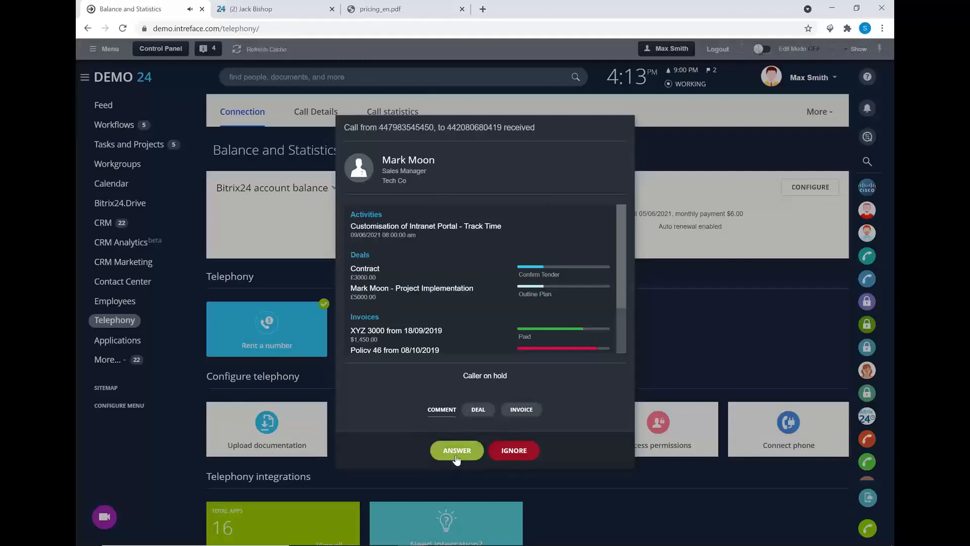
left_click(488, 448)
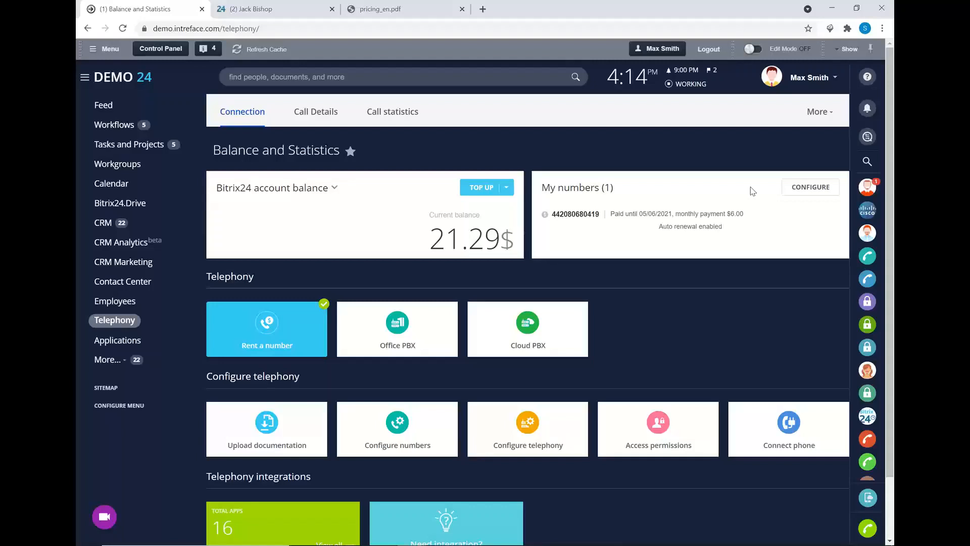
Switch to the contact record open in the other Bitrix24 portal, call the contact's work phone number and hang up
left_click(295, 14)
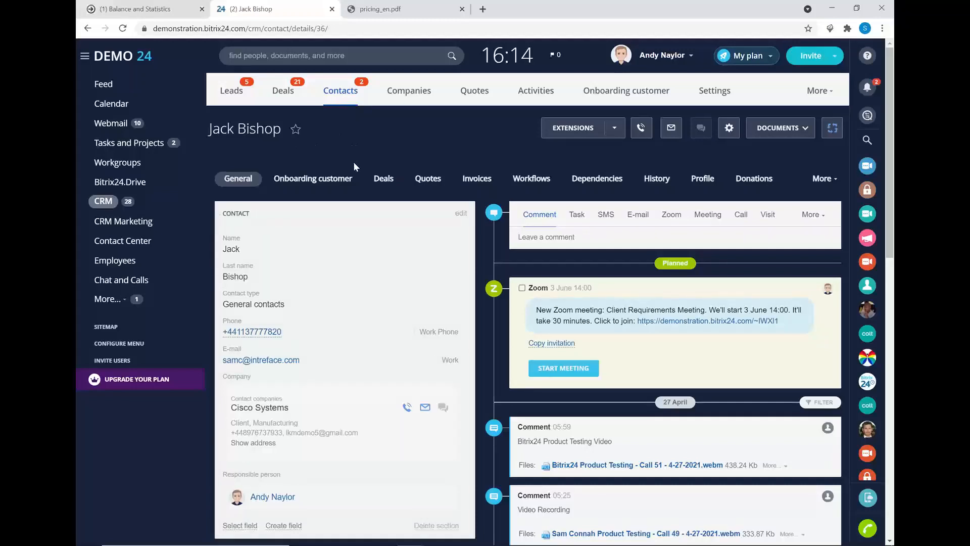
scroll(351, 188, "down", 1)
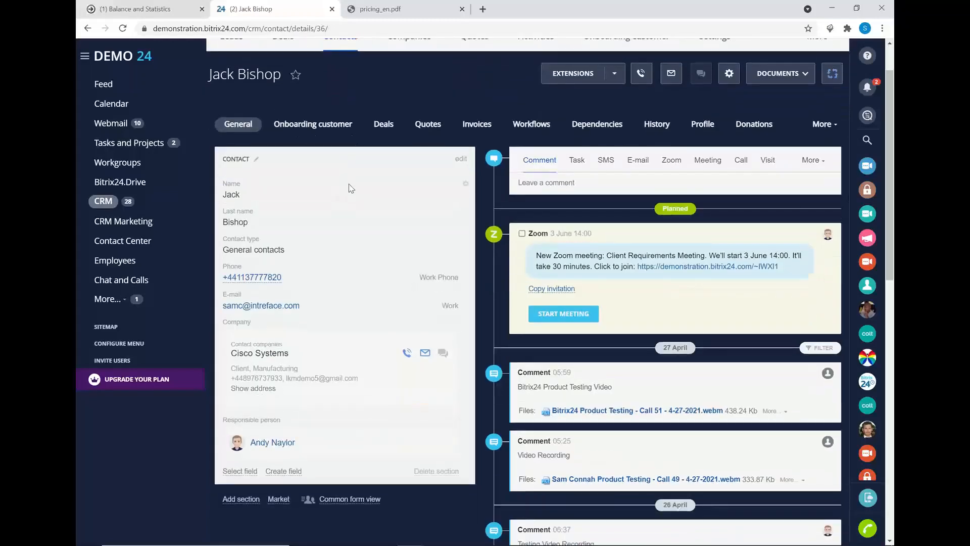
left_click(243, 278)
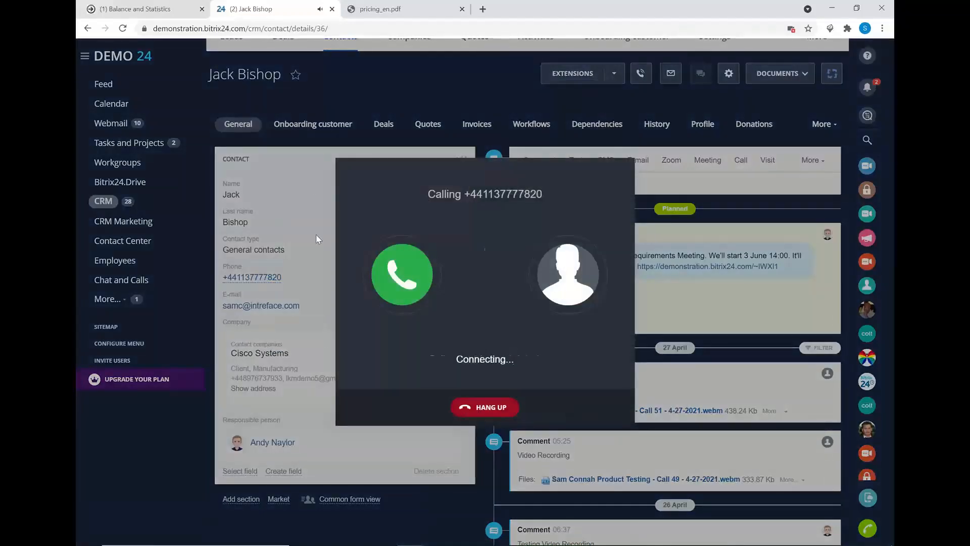
left_click(467, 403)
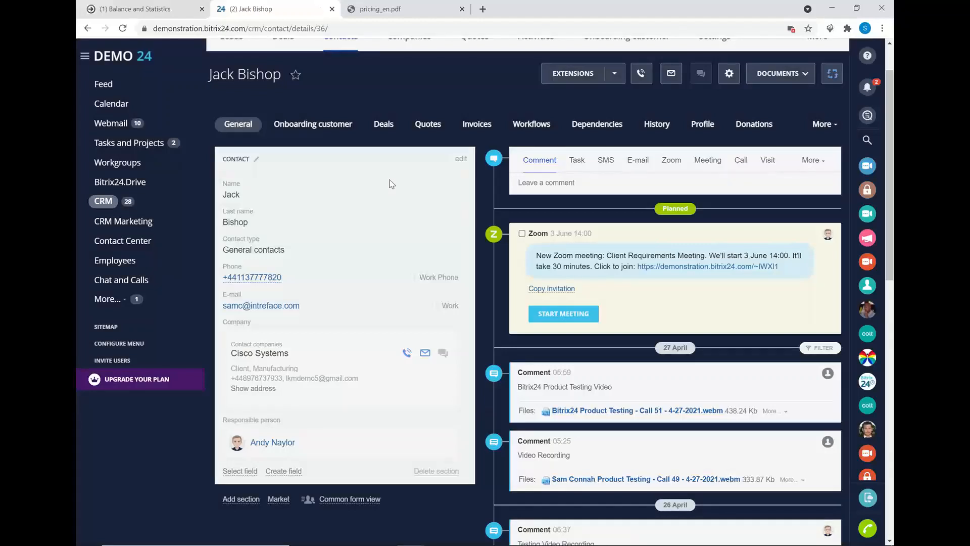
Back in the telephony portal, open the Tech Co Sales Manager's CRM contact record, play the inbound call recording and close the record
left_click(146, 9)
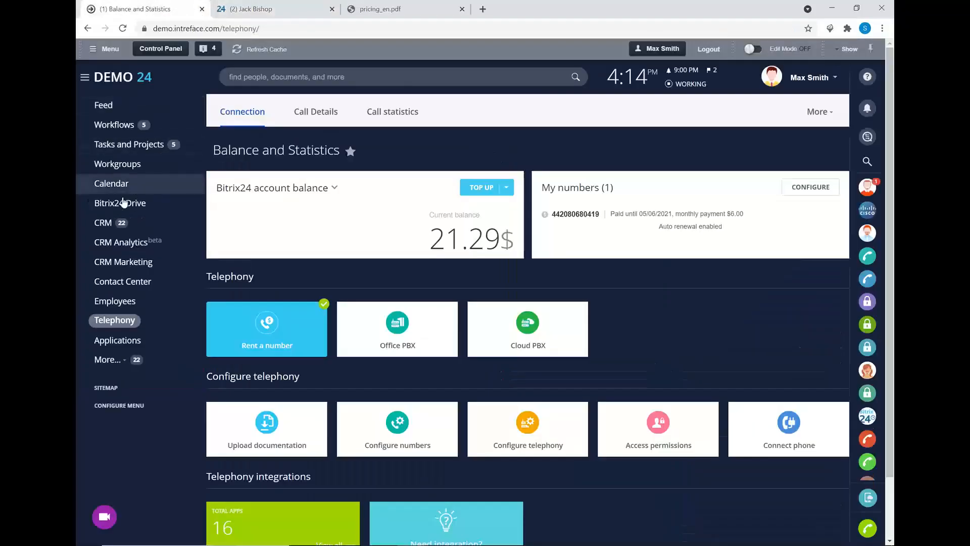
left_click(110, 224)
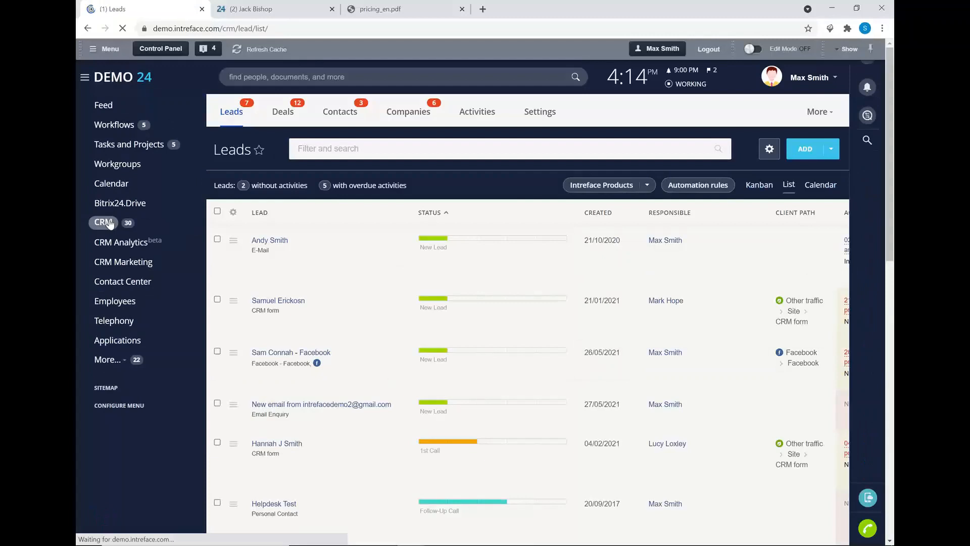
left_click(336, 112)
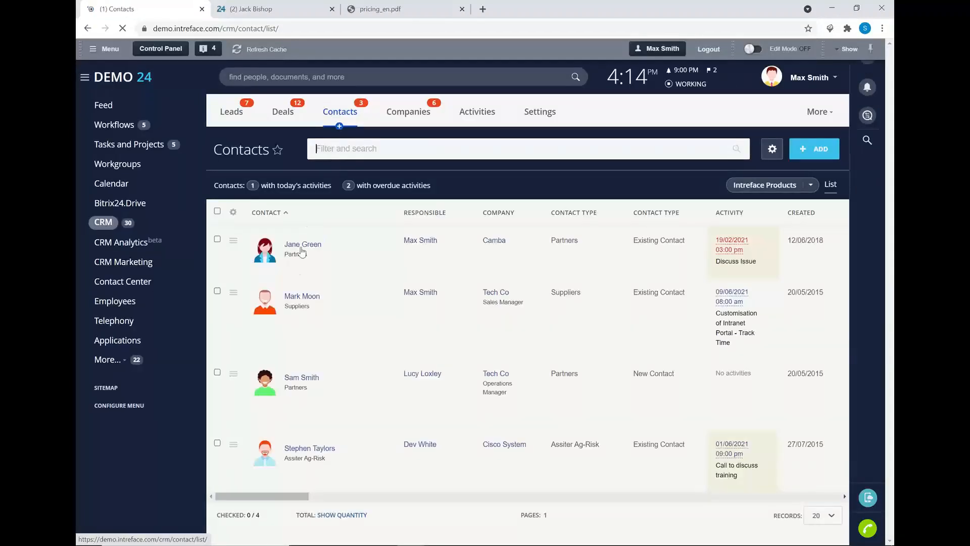
left_click(293, 299)
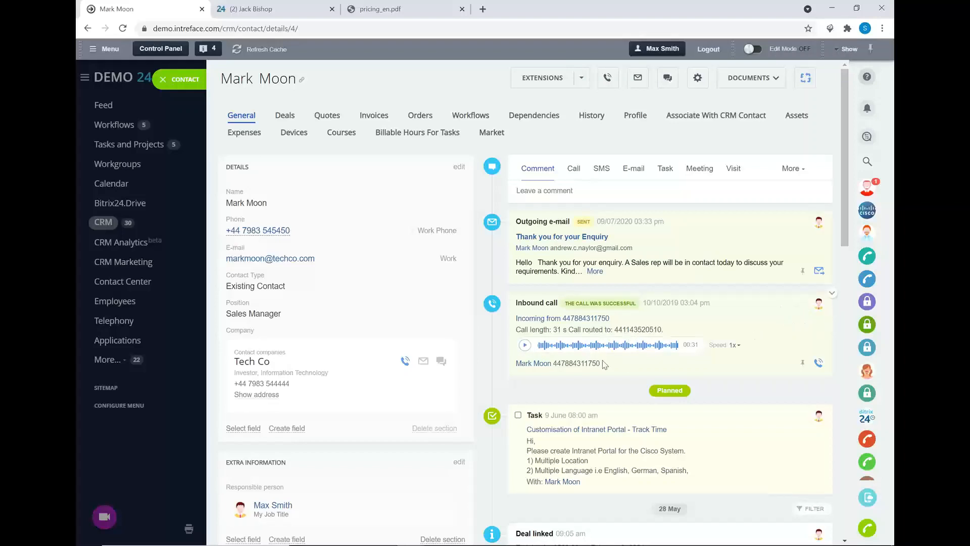
left_click(525, 345)
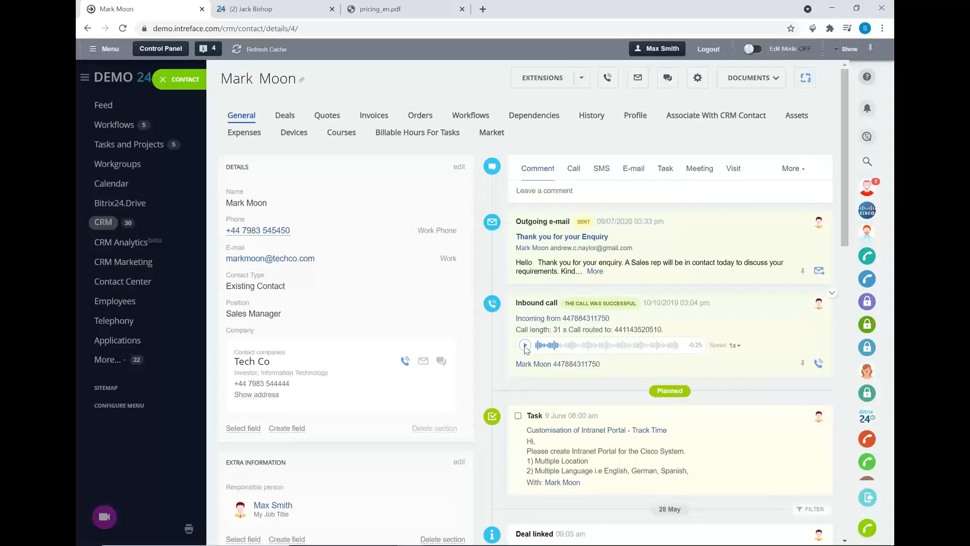
left_click(164, 81)
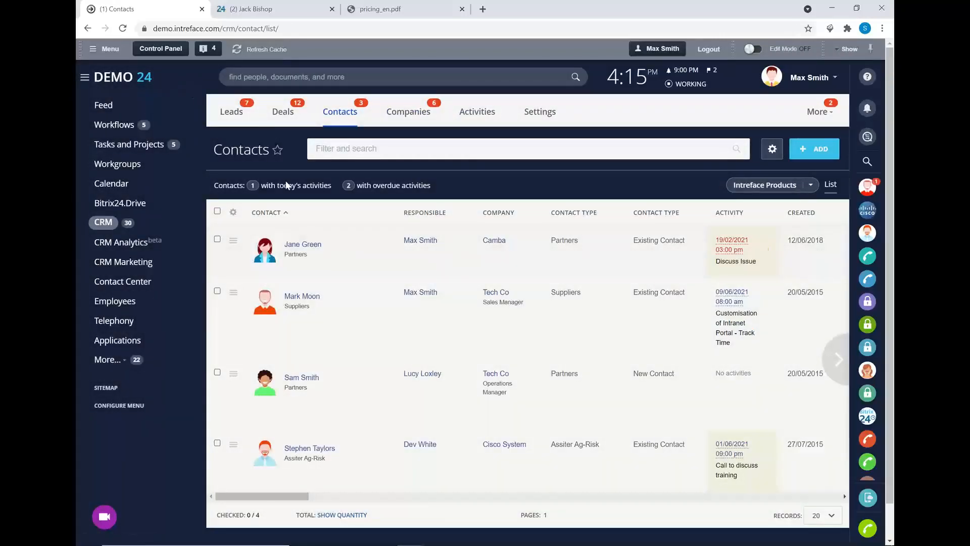
Select all leads on the first page of the CRM leads list except those in the third, fourth and fifth rows
left_click(228, 112)
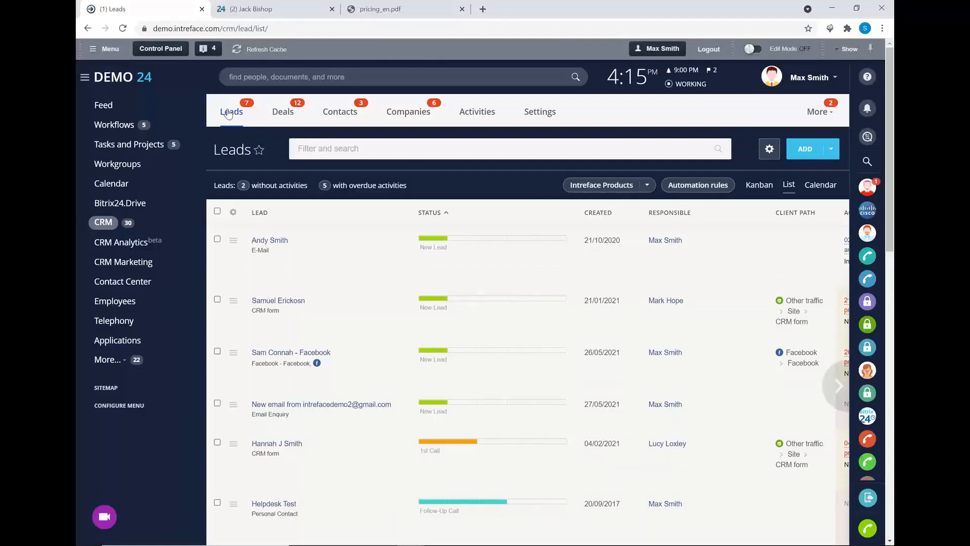
scroll(281, 176, "down", 1)
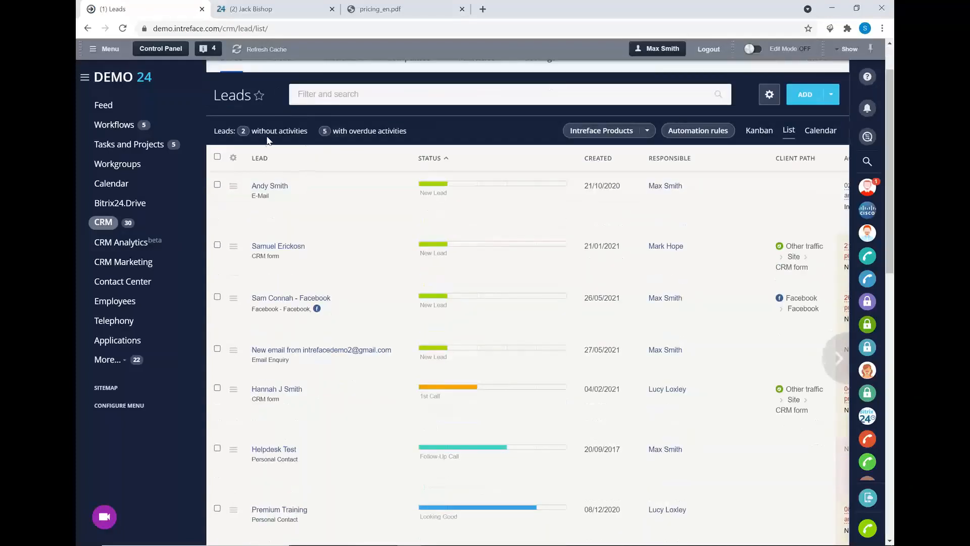
left_click(217, 296)
left_click(217, 349)
left_click(217, 388)
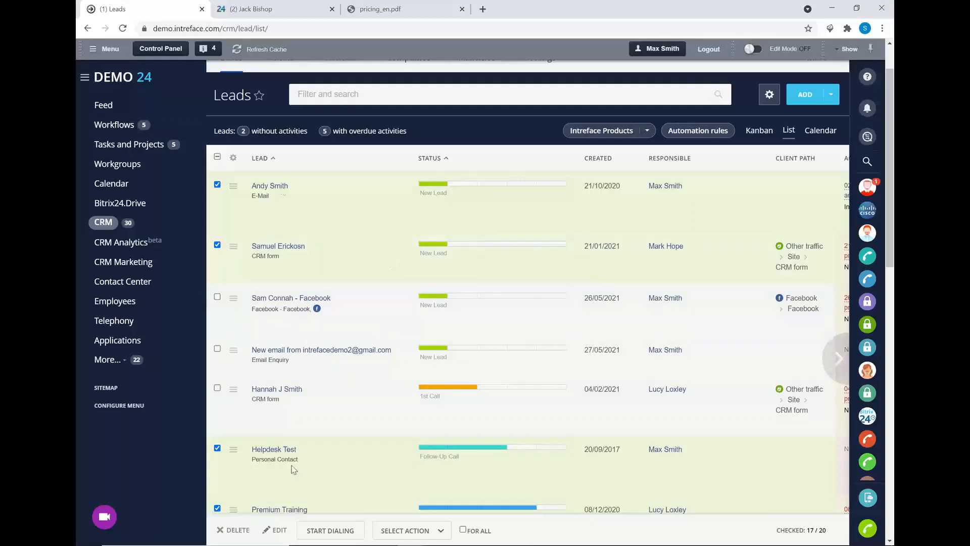
Start a call list from the selected leads and set its event date to 09/06/2021
left_click(393, 531)
scroll(433, 469, "down", 1)
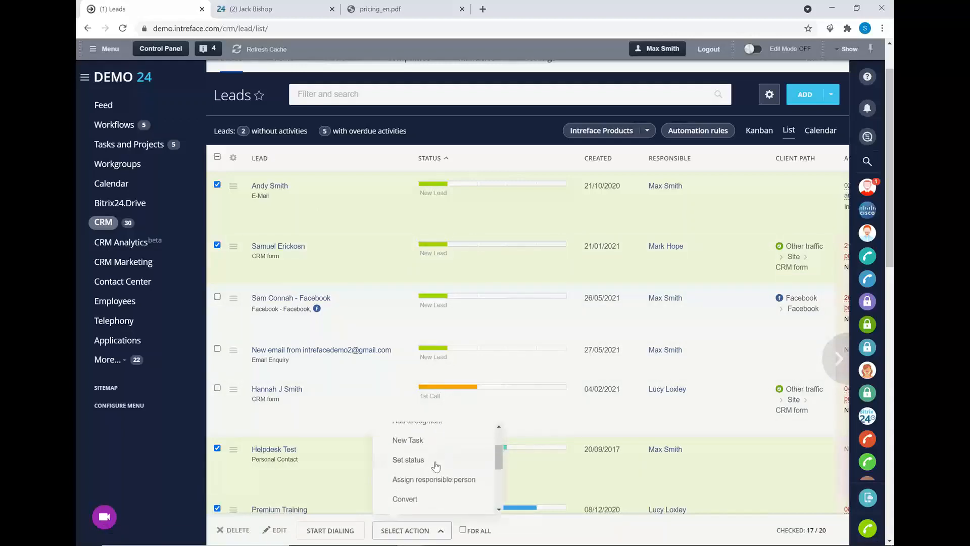
scroll(424, 468, "down", 1)
left_click(415, 464)
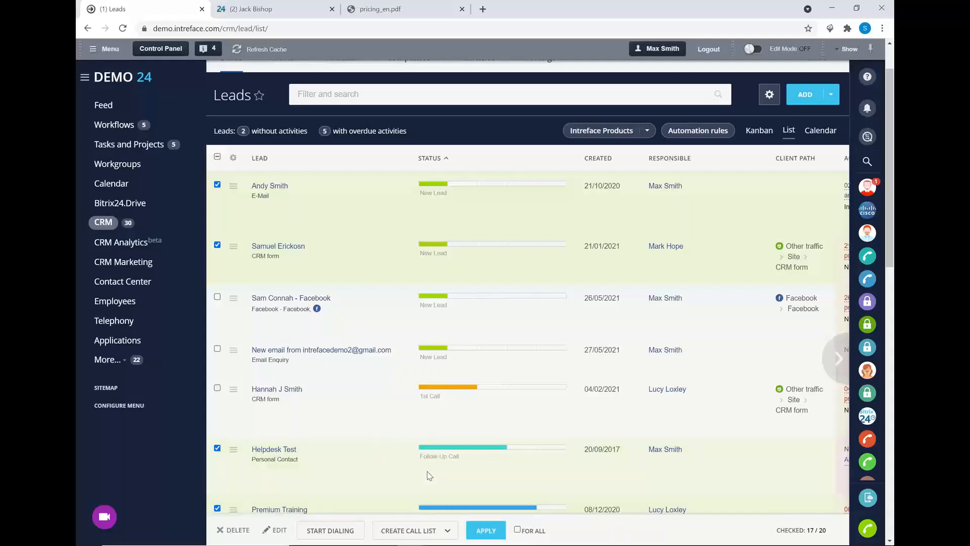
left_click(486, 531)
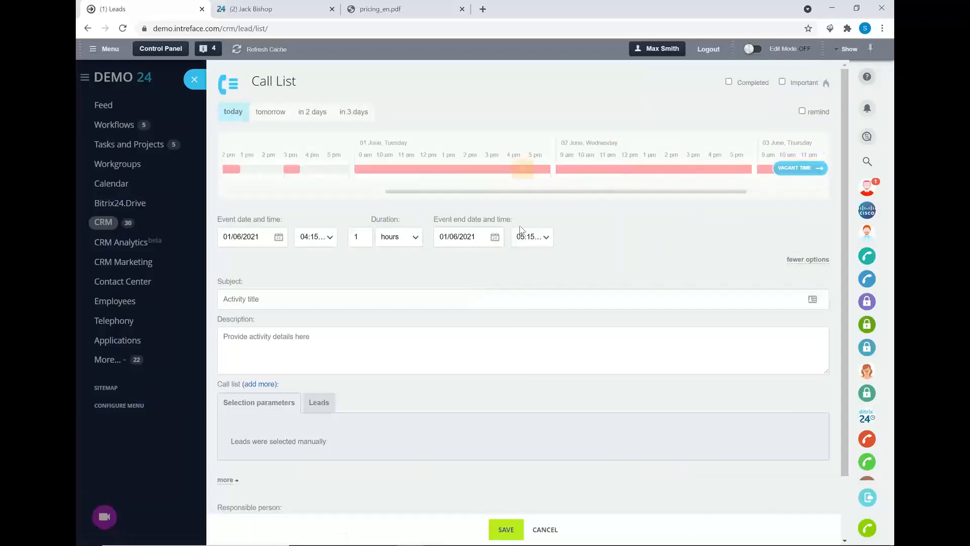
left_click(278, 237)
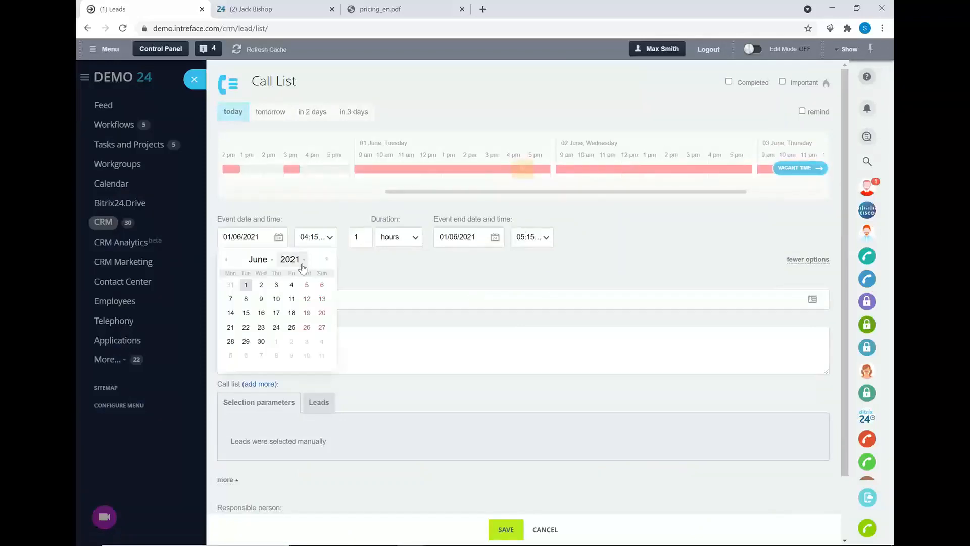
left_click(261, 298)
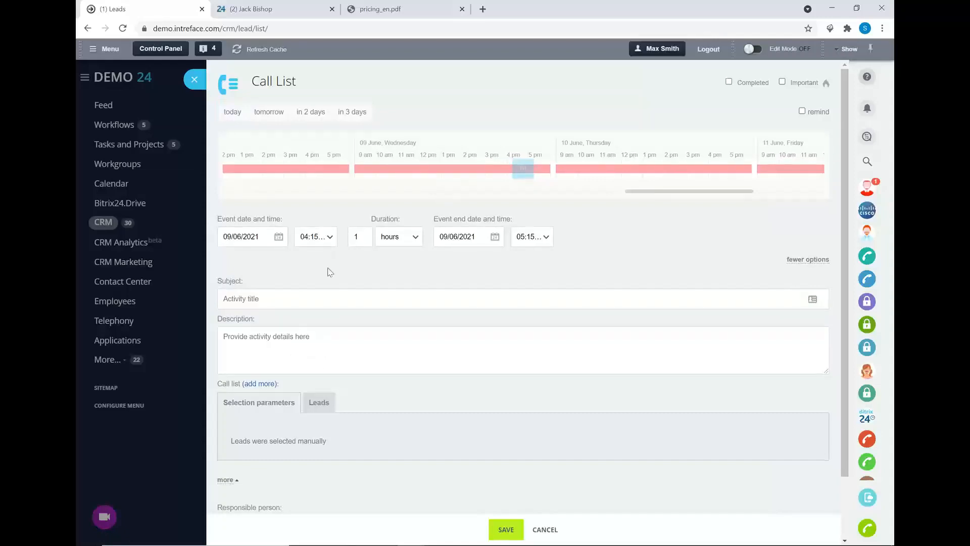
Reschedule the call list event to 08/07/2021 from 11:00 am to 12:00 pm
left_click(278, 237)
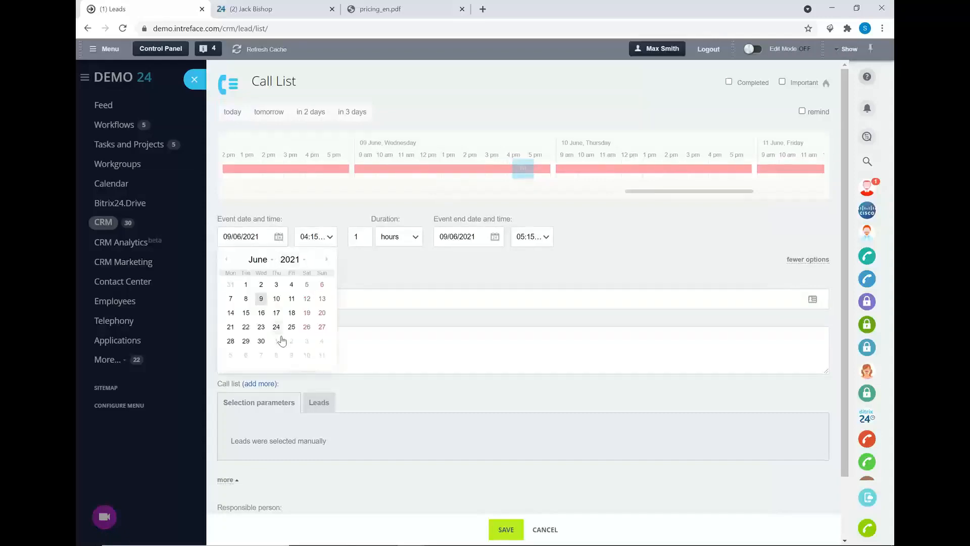
left_click(260, 355)
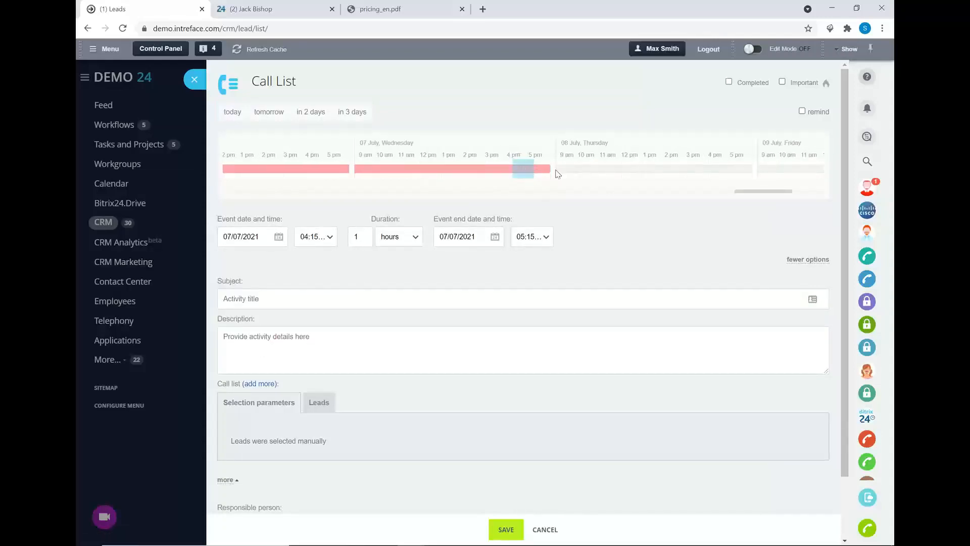
left_click_drag(558, 174, 611, 171)
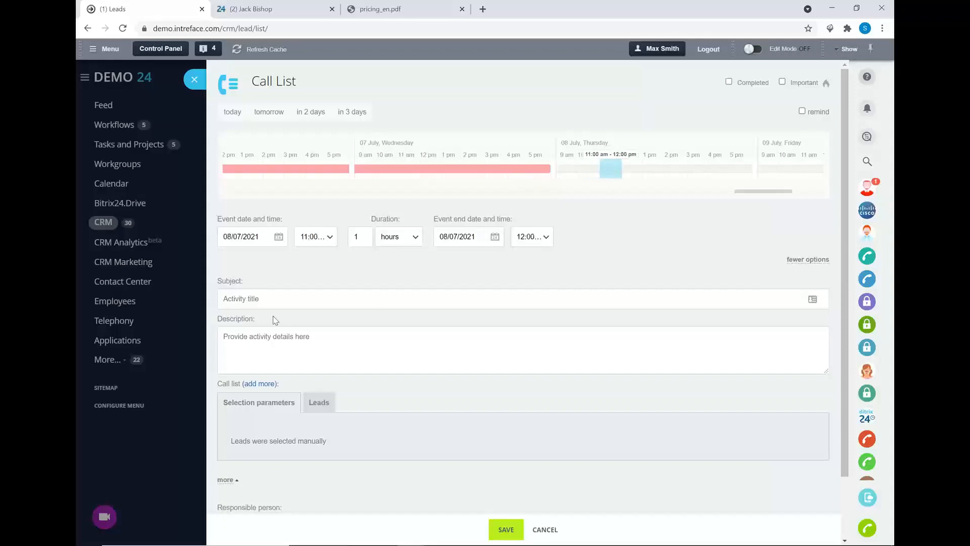
Give the call list the subject "New Lead Call List" and description "Call all leads to see if they like our products", and save it
left_click(258, 349)
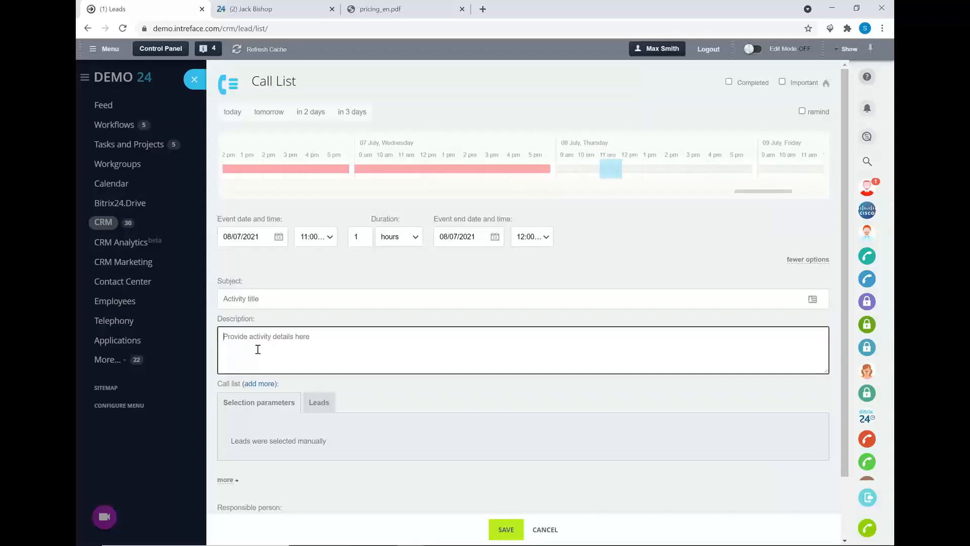
left_click(267, 298)
type("New Lead Call Lis")
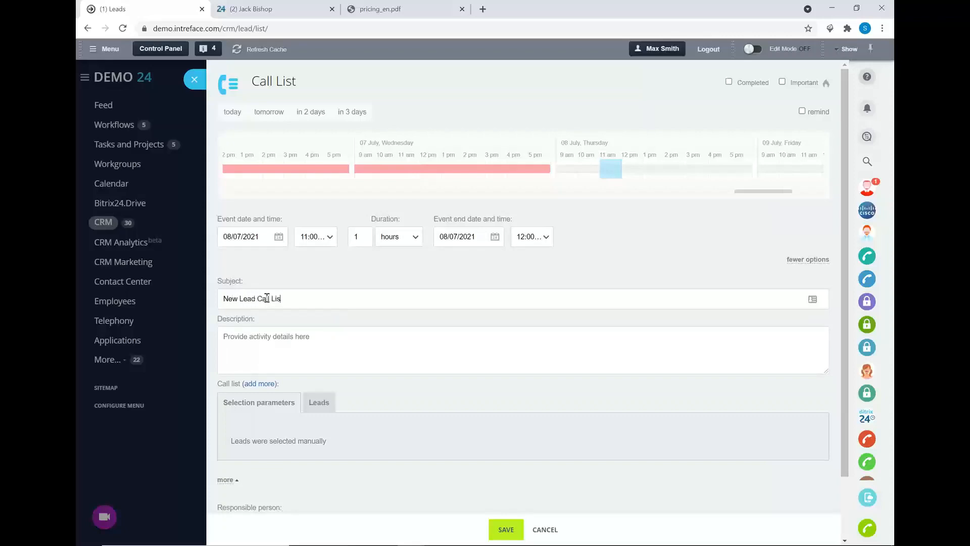
type("t")
left_click(253, 342)
type("Call all leads")
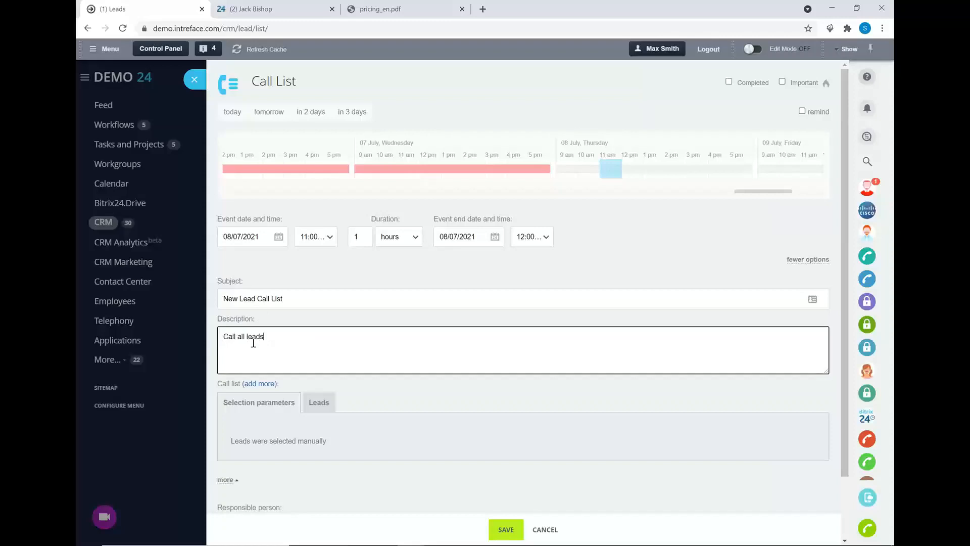
type(" to see if they like our products")
scroll(426, 279, "down", 2)
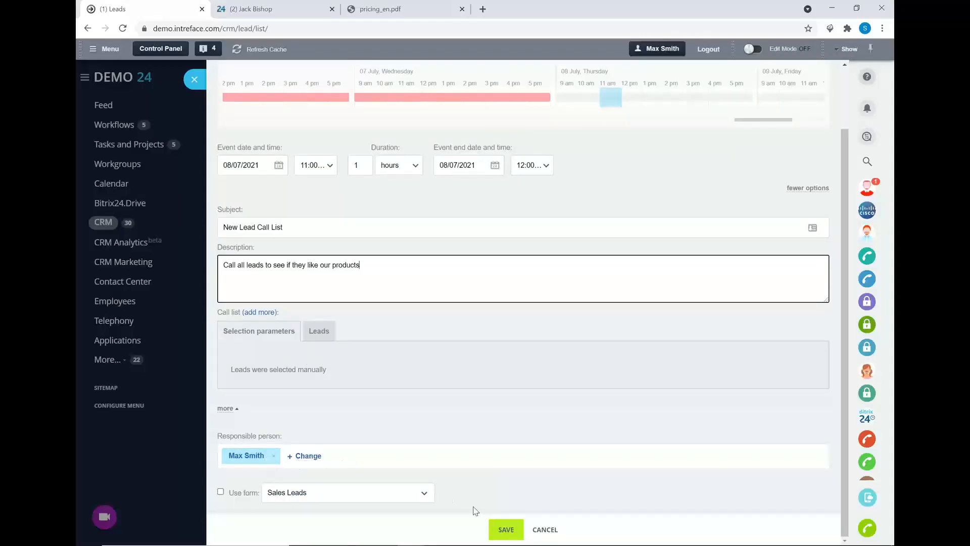
left_click(510, 529)
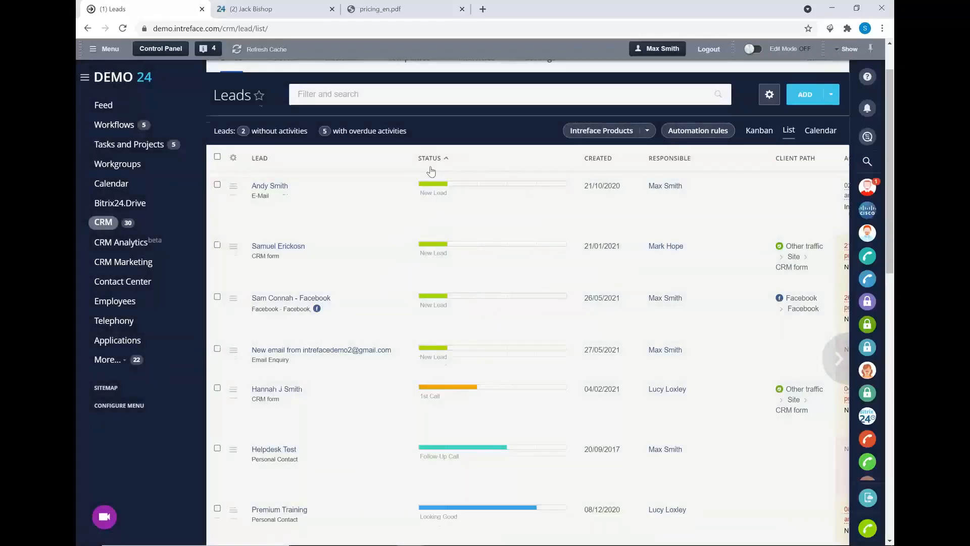
Open the New Lead Call List from the CRM activities and start calling its leads
scroll(428, 166, "up", 1)
left_click(470, 113)
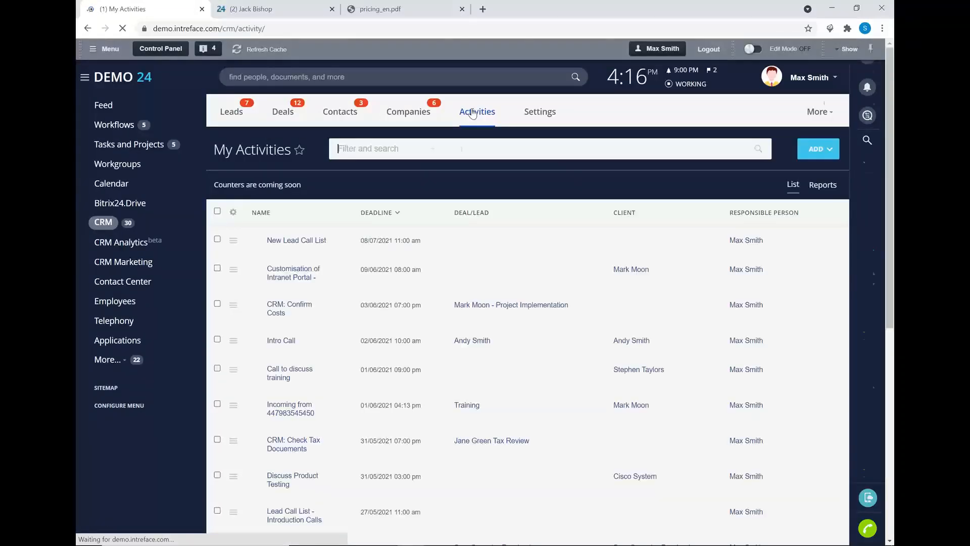
left_click(292, 240)
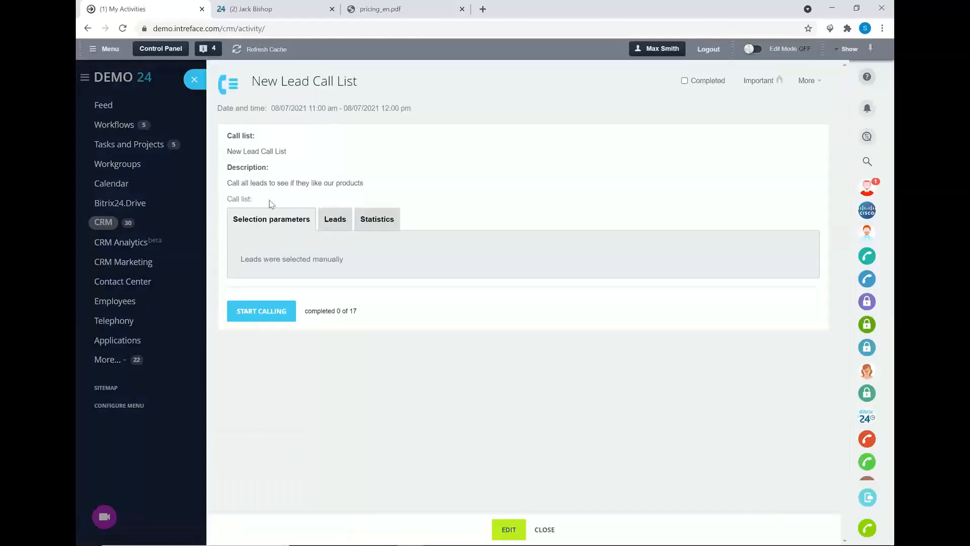
left_click(260, 312)
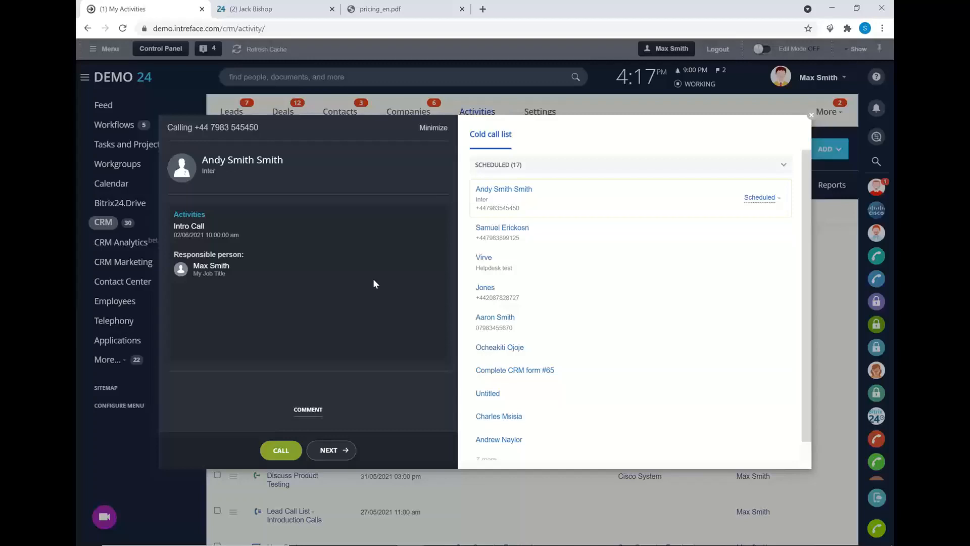
Call the first lead in the cold call list, hang up and close the calling window
left_click(284, 449)
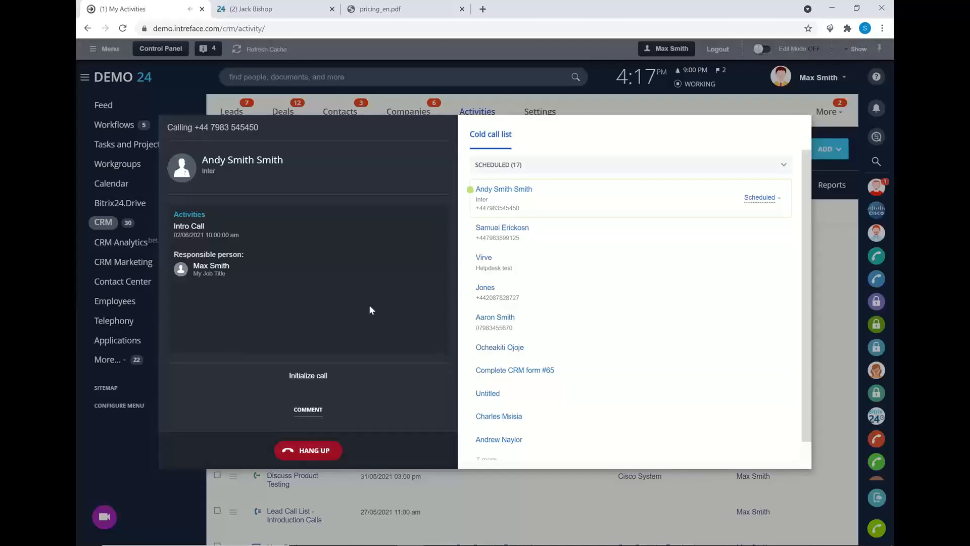
left_click(312, 455)
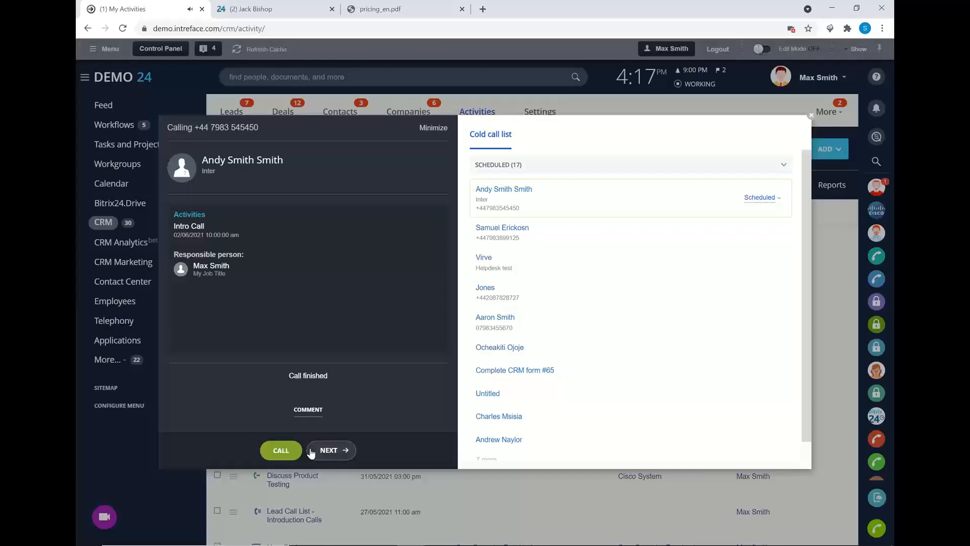
left_click(811, 118)
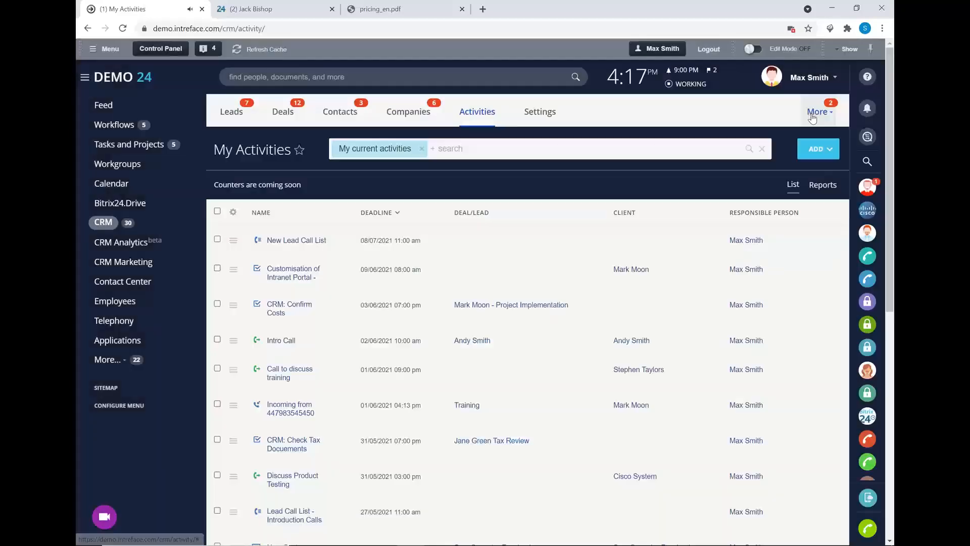
Open the automation rules for CRM leads and switch them to configuration mode
left_click(239, 110)
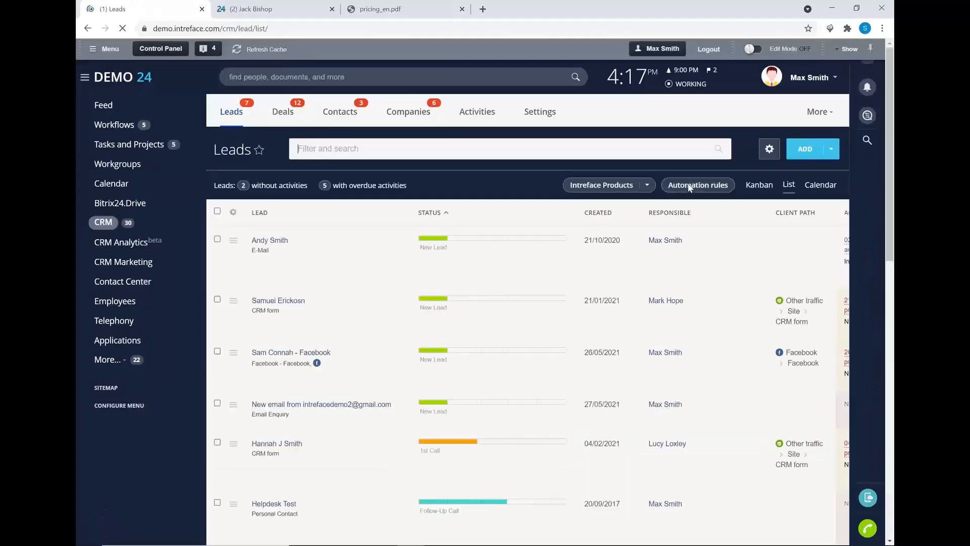
left_click(685, 189)
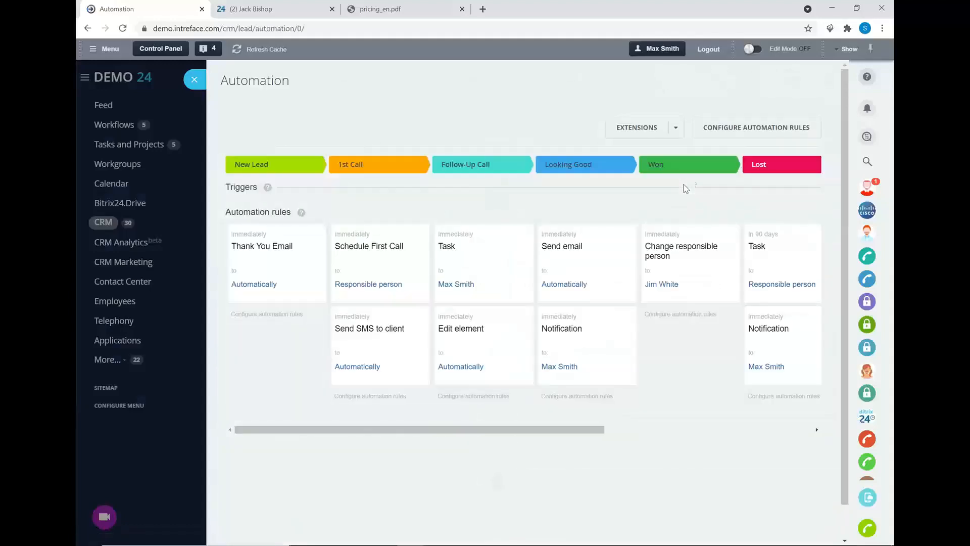
left_click(720, 130)
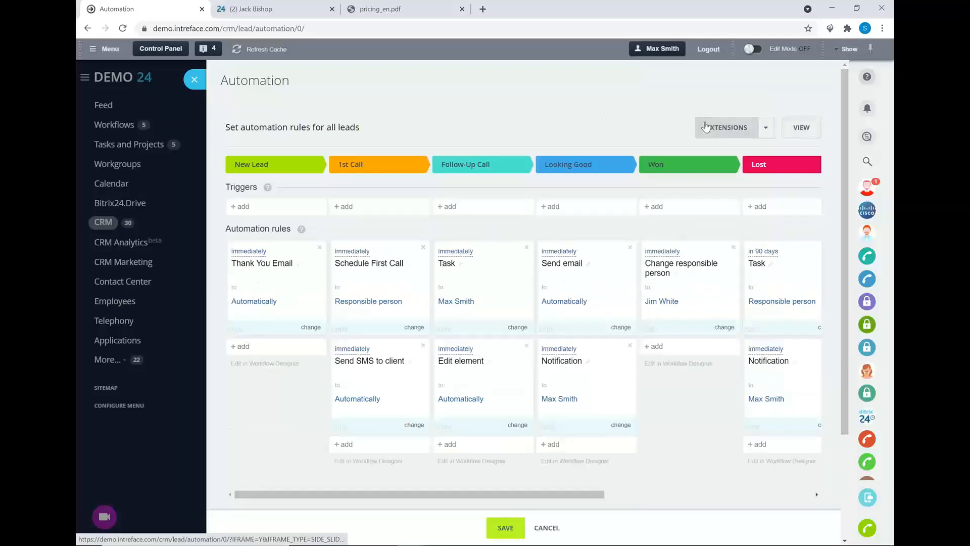
Set up a Robocall rule for the New Lead stage with the spoken text "Hi {{Lead name}} Please message if you would like a meeting"
left_click(272, 348)
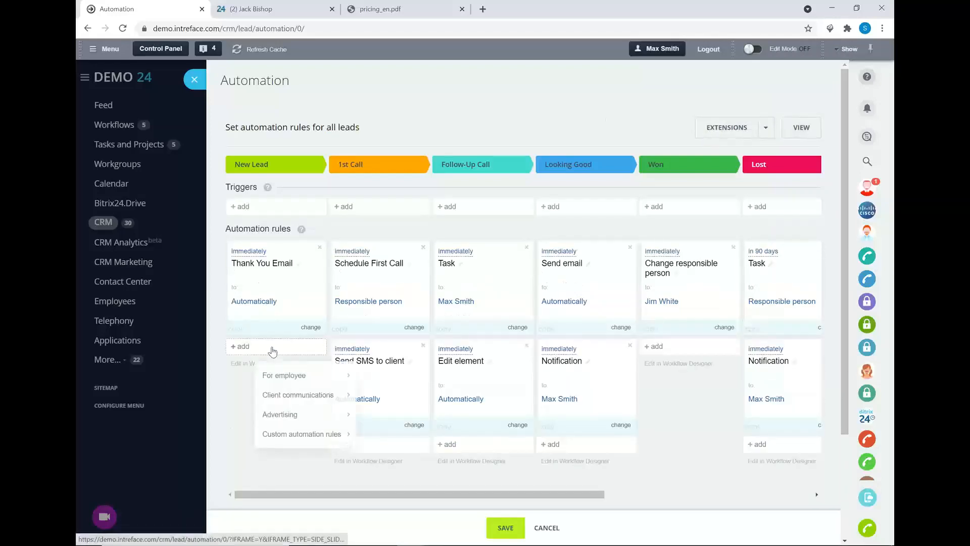
mouse_move(288, 399)
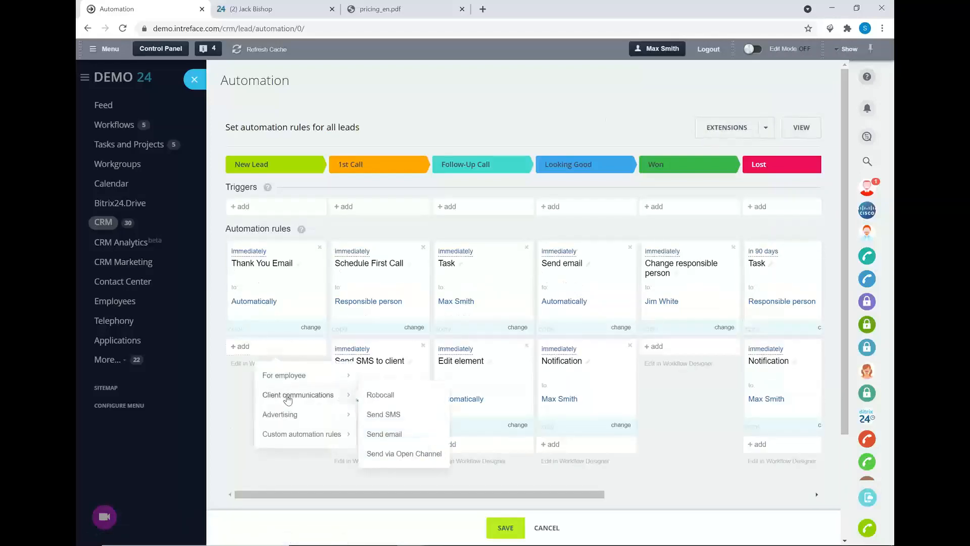
left_click(389, 398)
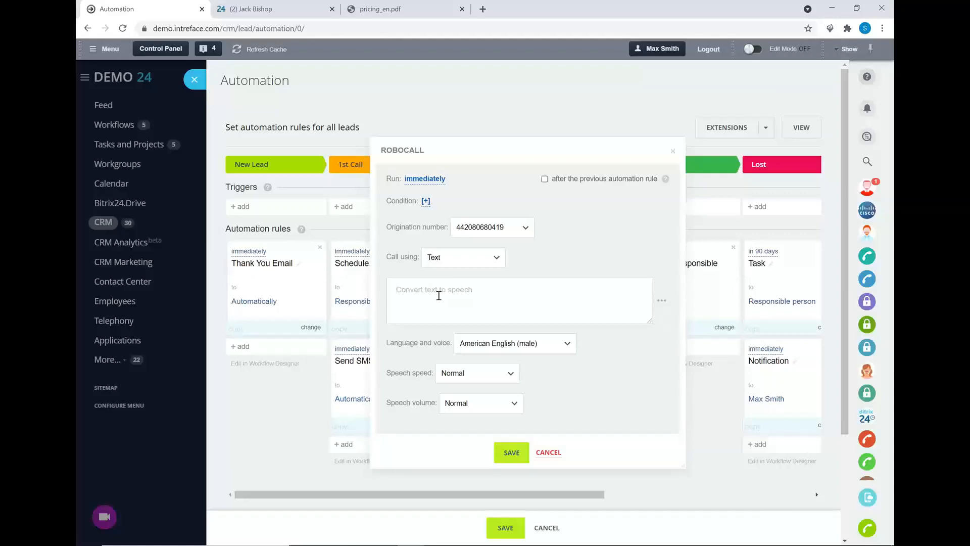
type("Hi")
left_click(662, 300)
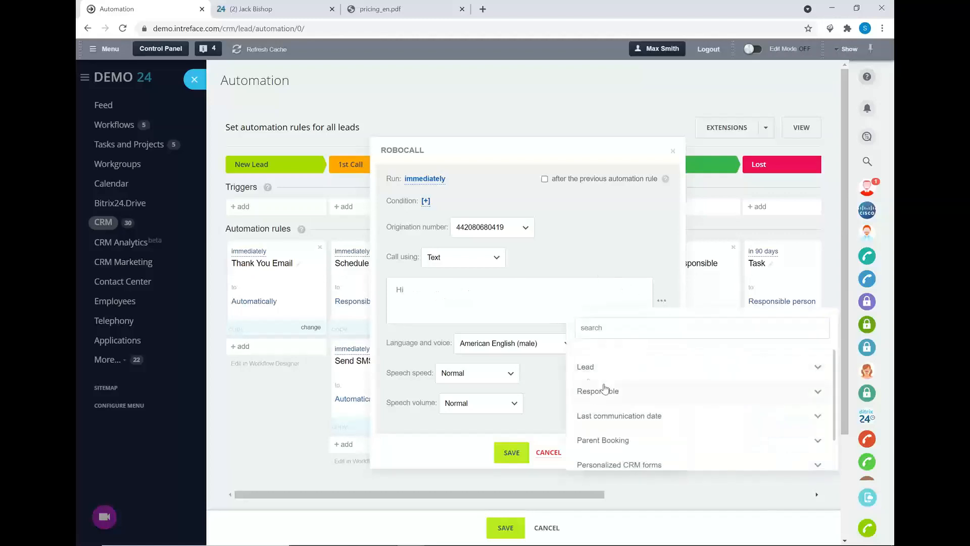
left_click(586, 367)
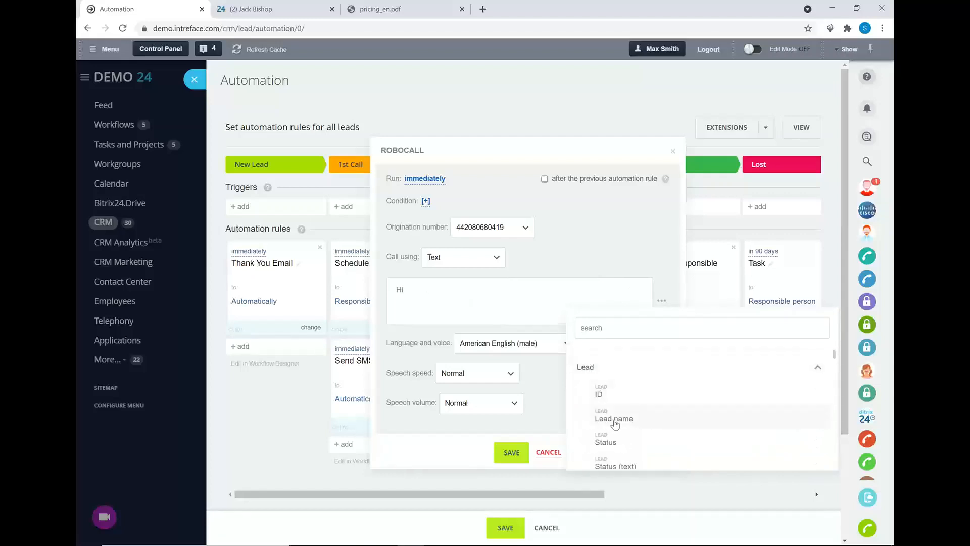
left_click(611, 424)
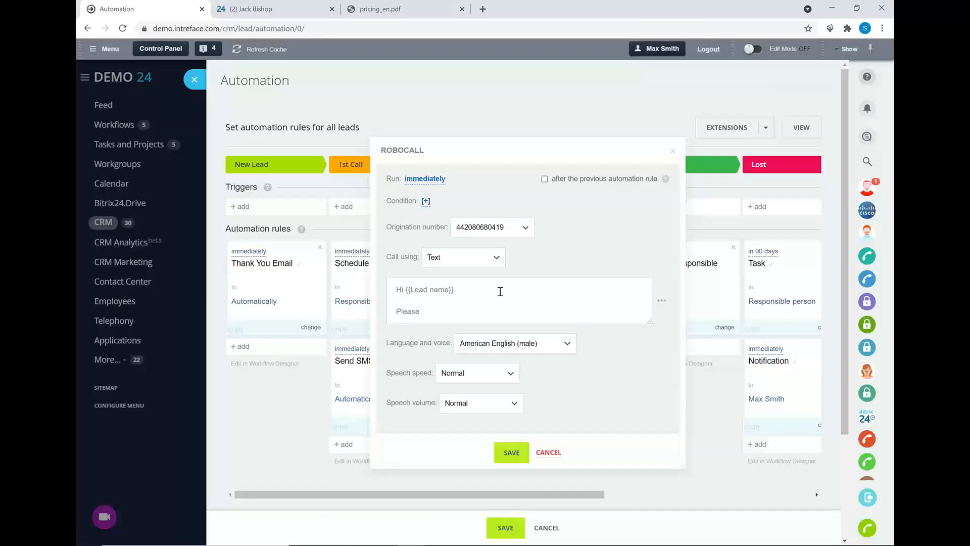
type("mae a meeting")
Review the robocall's voice and speech speed options, try the Audio file call type and discard the rule
left_click(489, 347)
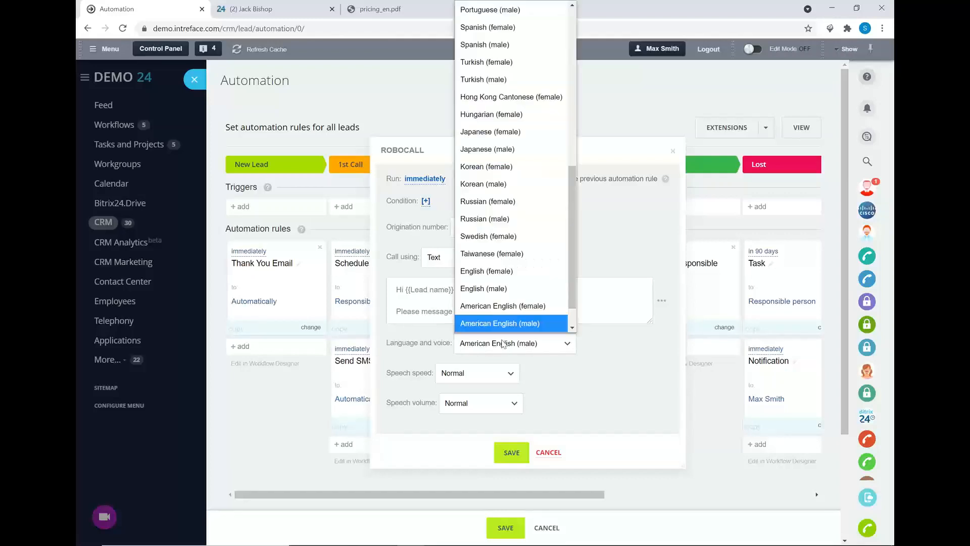
left_click(599, 354)
left_click(488, 377)
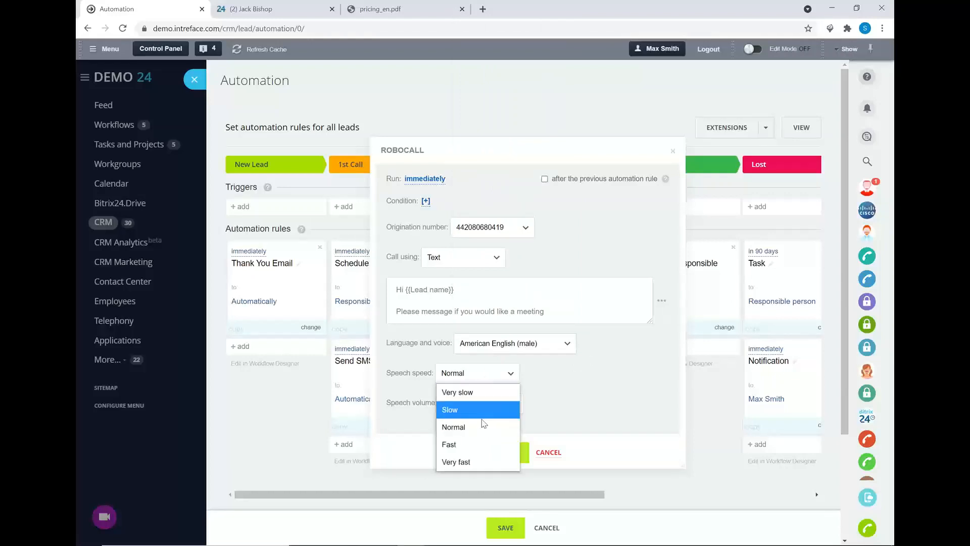
left_click(555, 383)
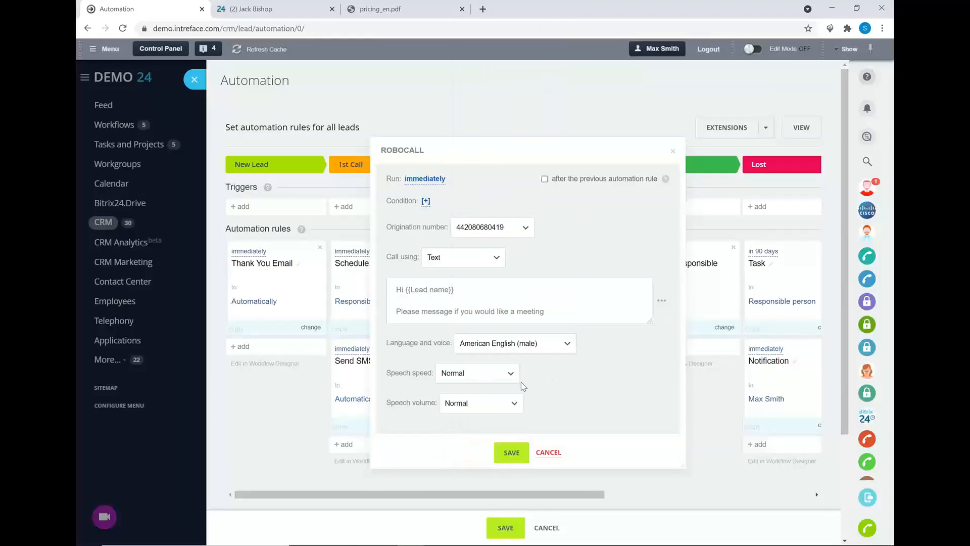
left_click(497, 257)
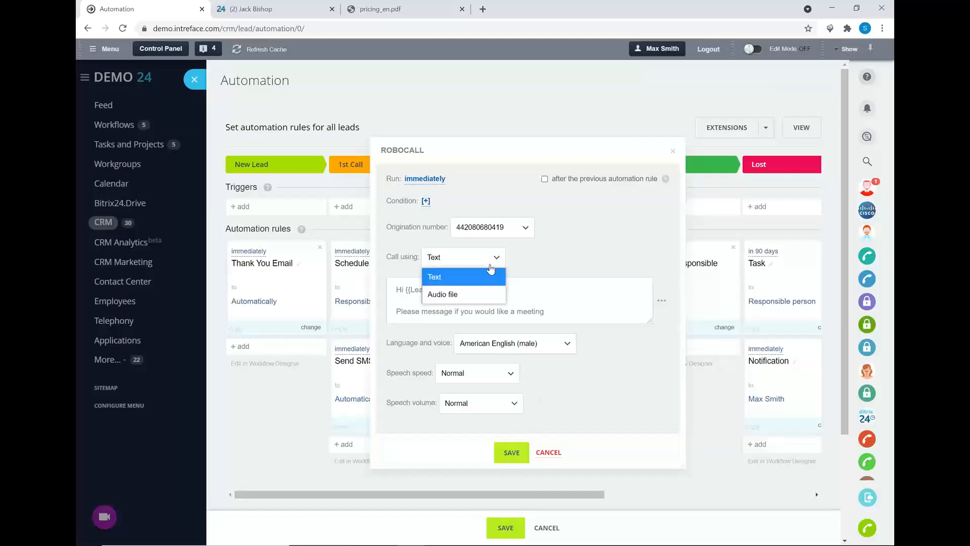
left_click(472, 289)
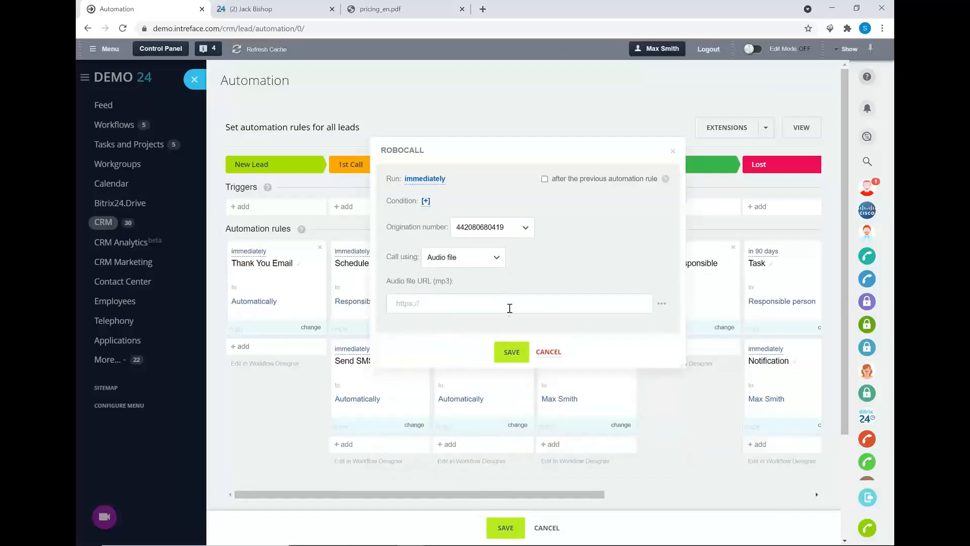
left_click(547, 352)
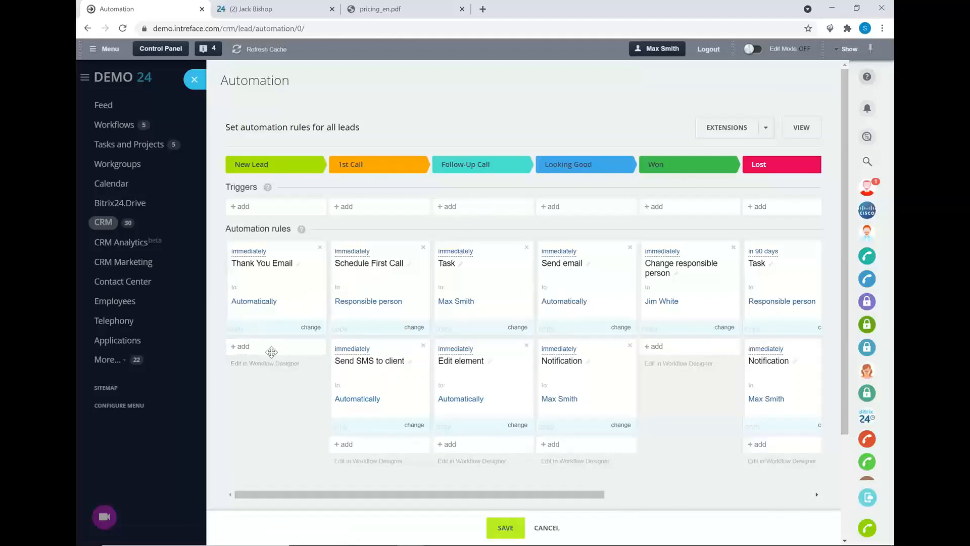
Look through the client communication rules available for the New Lead stage and close the automation page
left_click(245, 347)
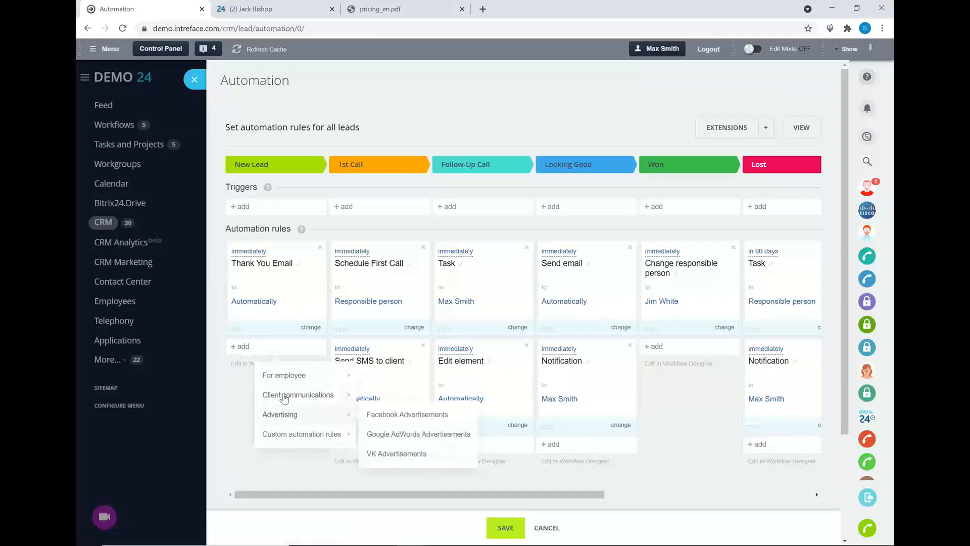
mouse_move(282, 396)
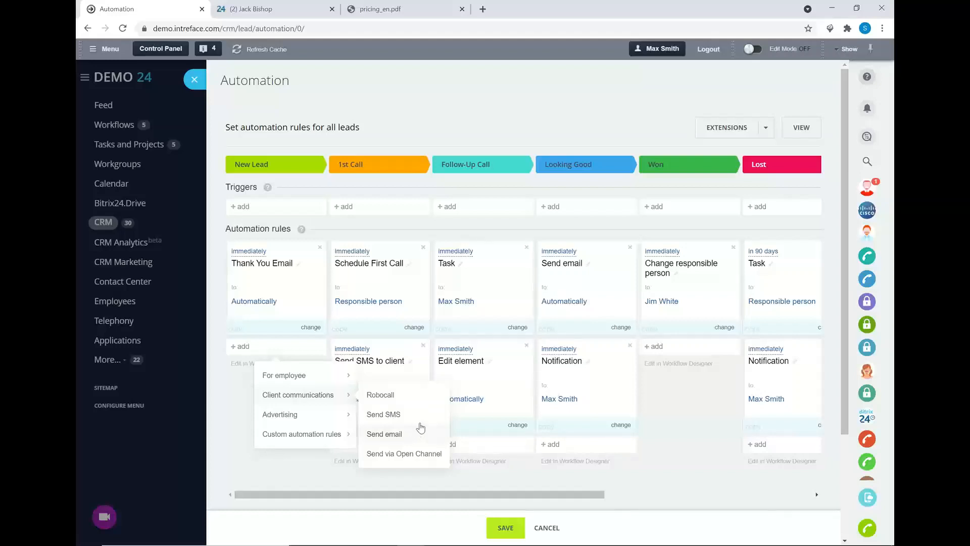
left_click(195, 81)
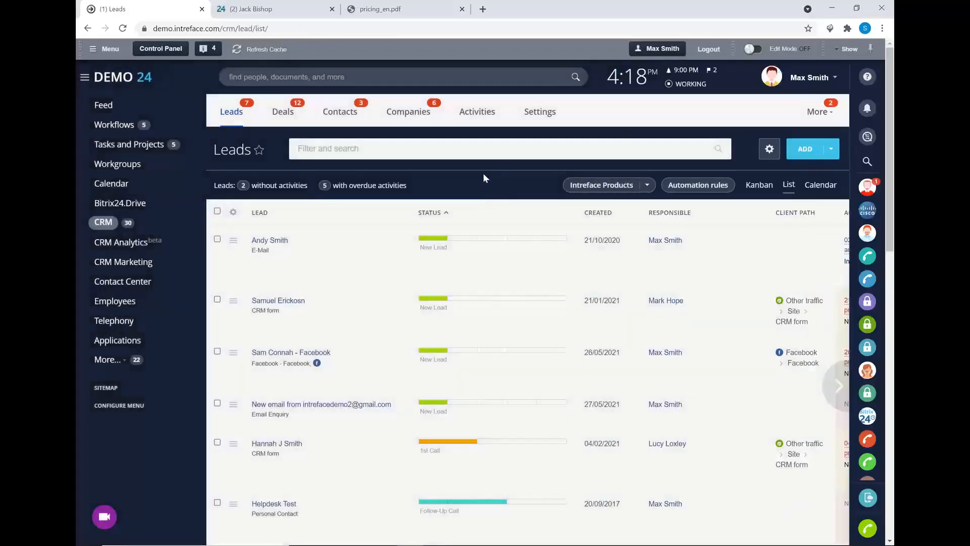
Switch to the Google Slides telephony presentation and advance it to the "Questions?" slide
key("alt+Tab")
key("alt+Tab")
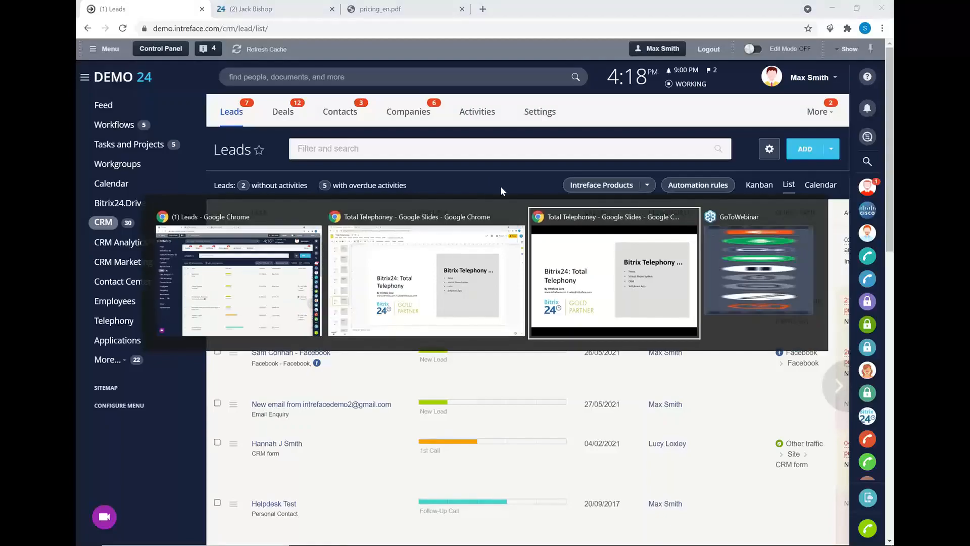
left_click(566, 220)
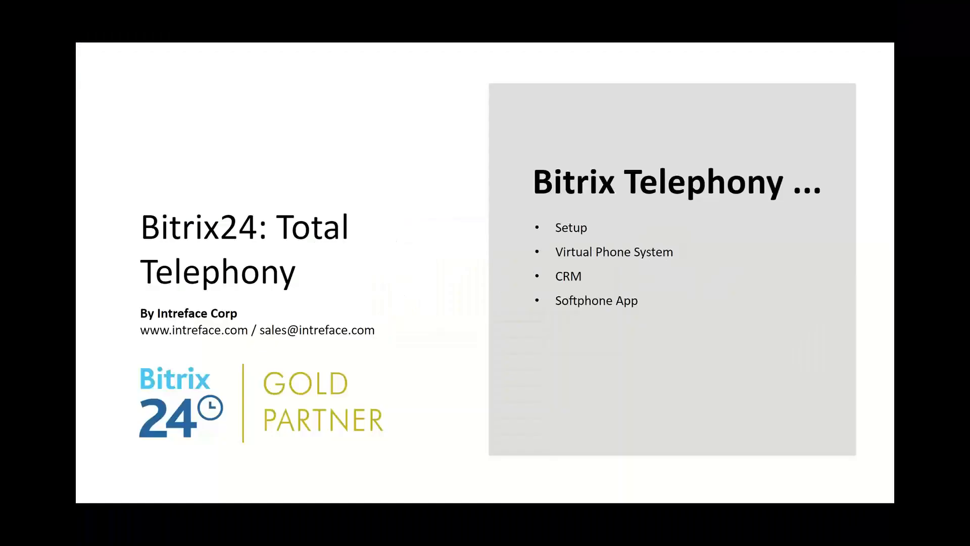
left_click(850, 237)
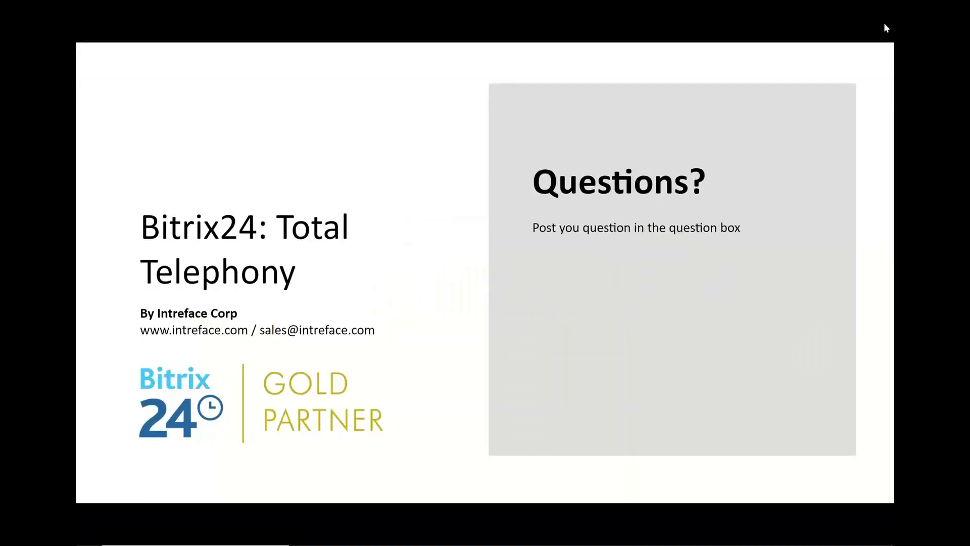
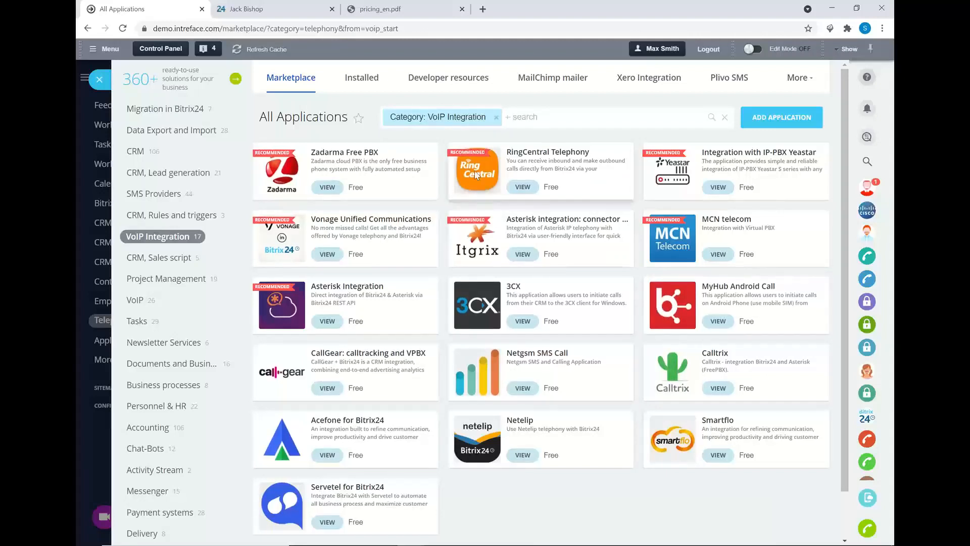
Review the RingCentral Telephony app's description and plan requirements in the VoIP Integration marketplace category, and return to the telephony overview
left_click(527, 189)
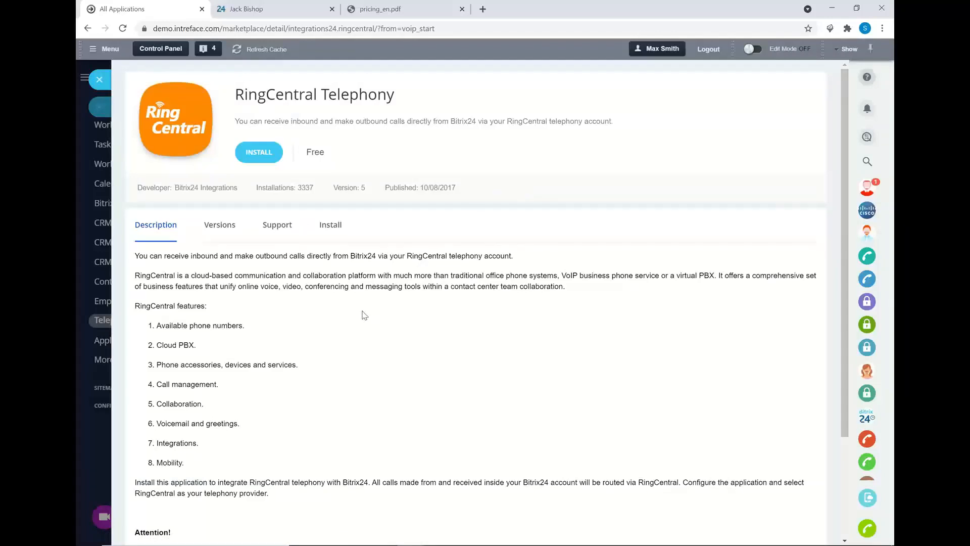
scroll(364, 315, "down", 1)
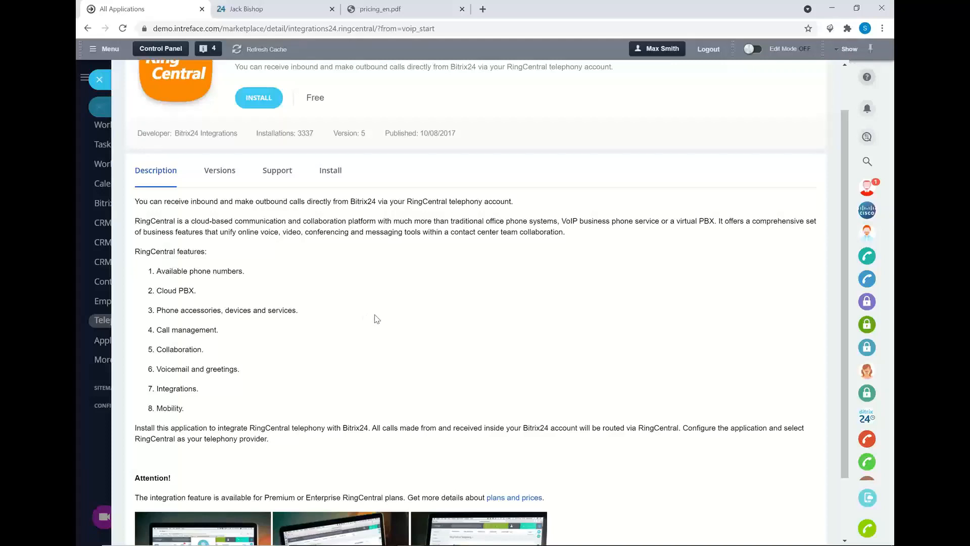
scroll(379, 318, "down", 1)
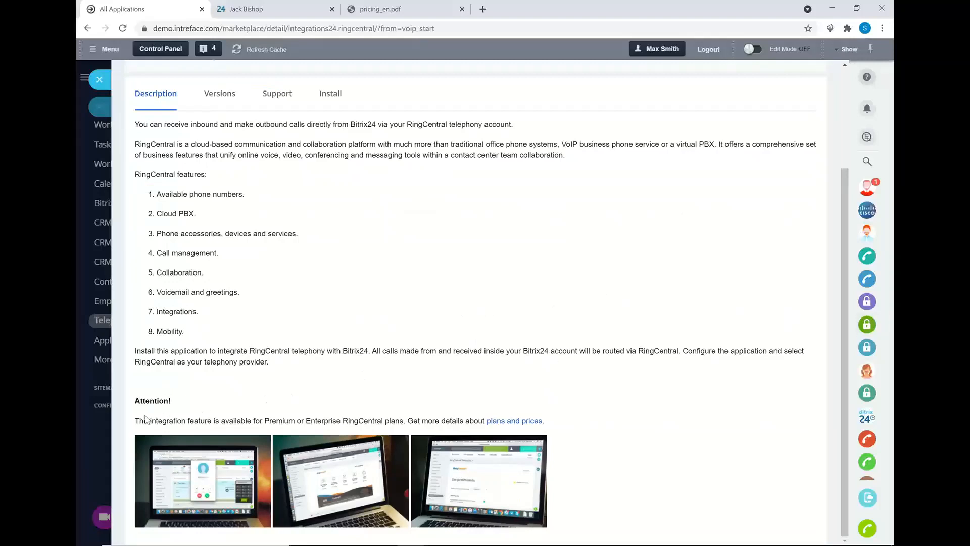
left_click_drag(140, 419, 485, 421)
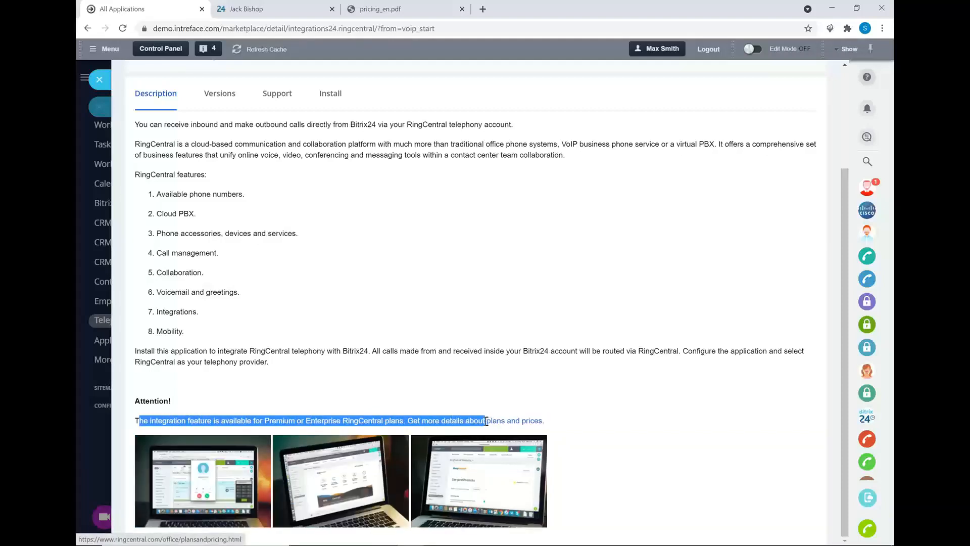
left_click(318, 400)
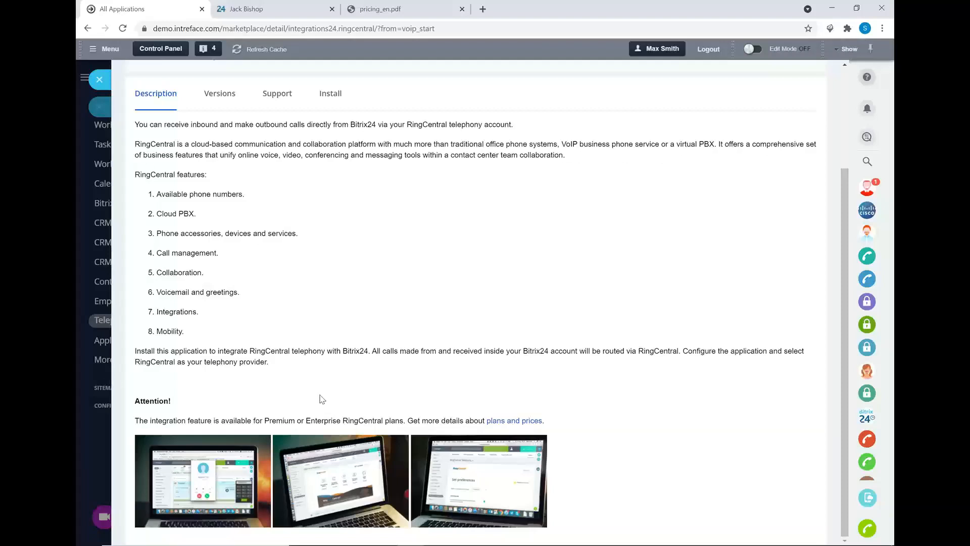
scroll(209, 189, "up", 1)
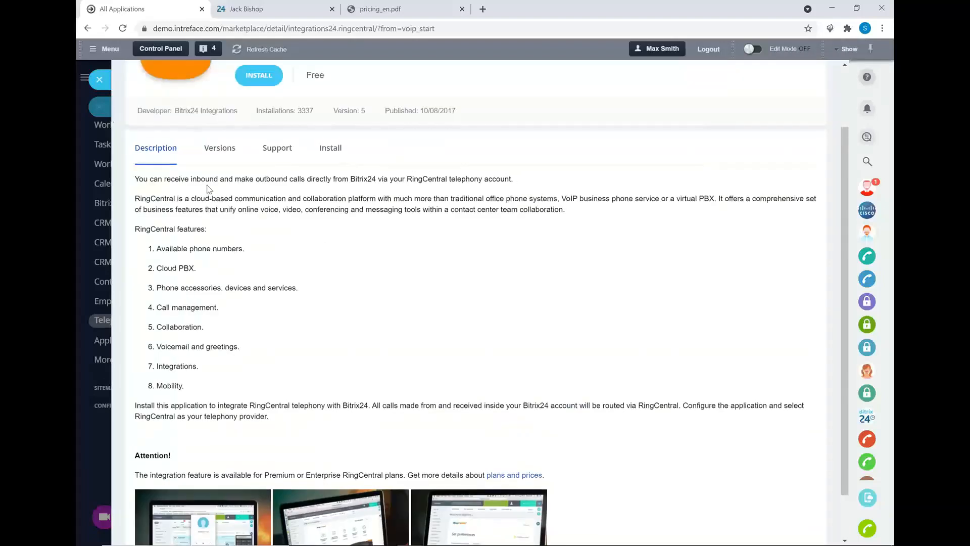
left_click(99, 79)
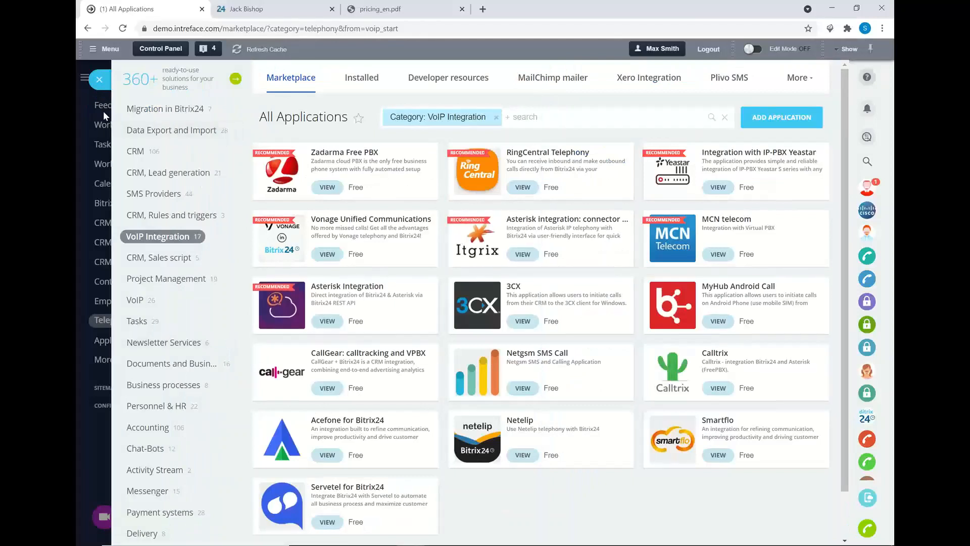
left_click(99, 79)
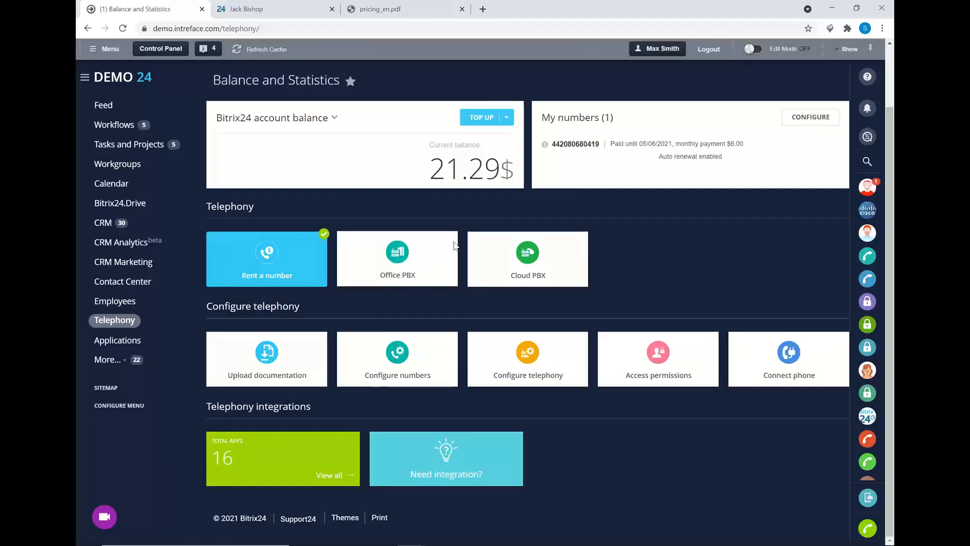
Open the Cloud PBX SIP connector, examine the fields for connecting a cloud PBX and close the form without saving
left_click(484, 248)
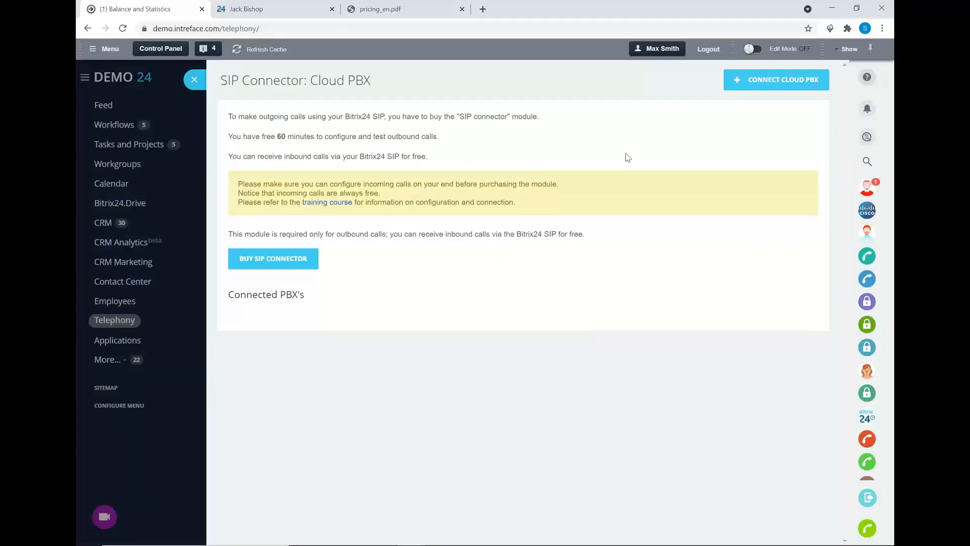
left_click(738, 87)
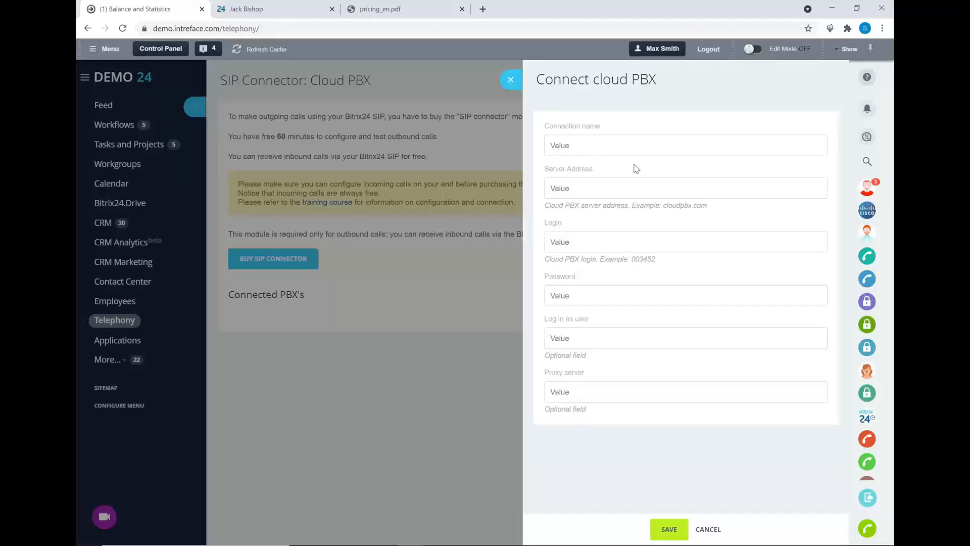
left_click(511, 81)
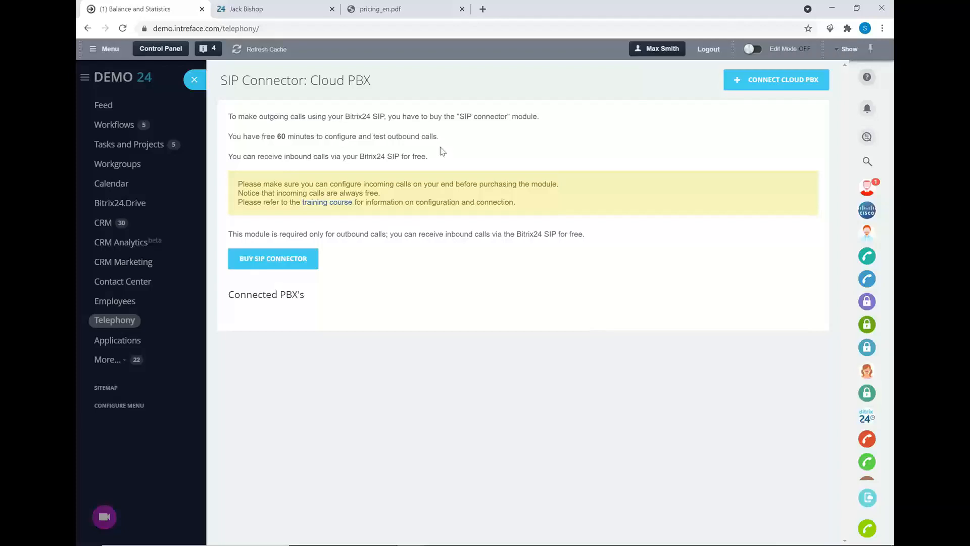
Open the SIP connector training course, review the cloud PBX connection form again and return to the telephony overview
left_click(332, 204)
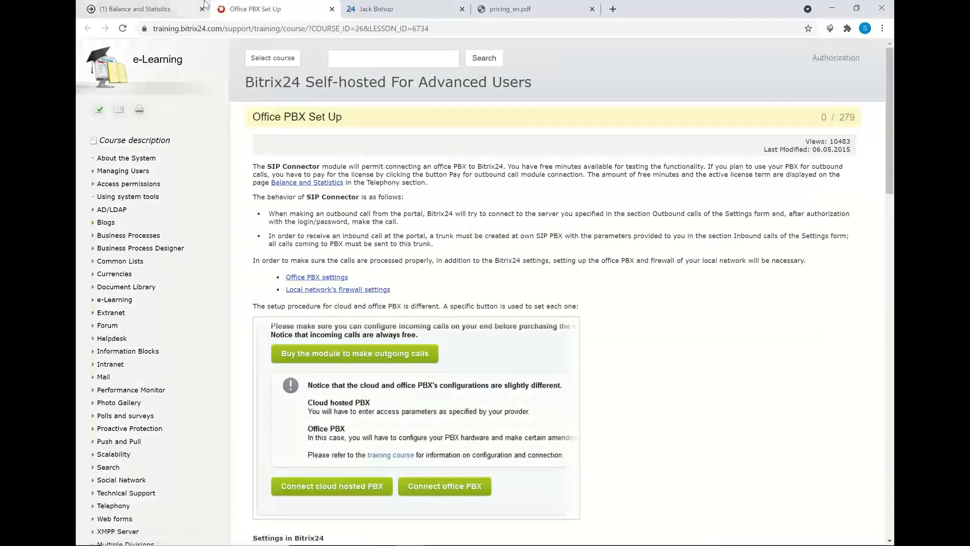
left_click(163, 9)
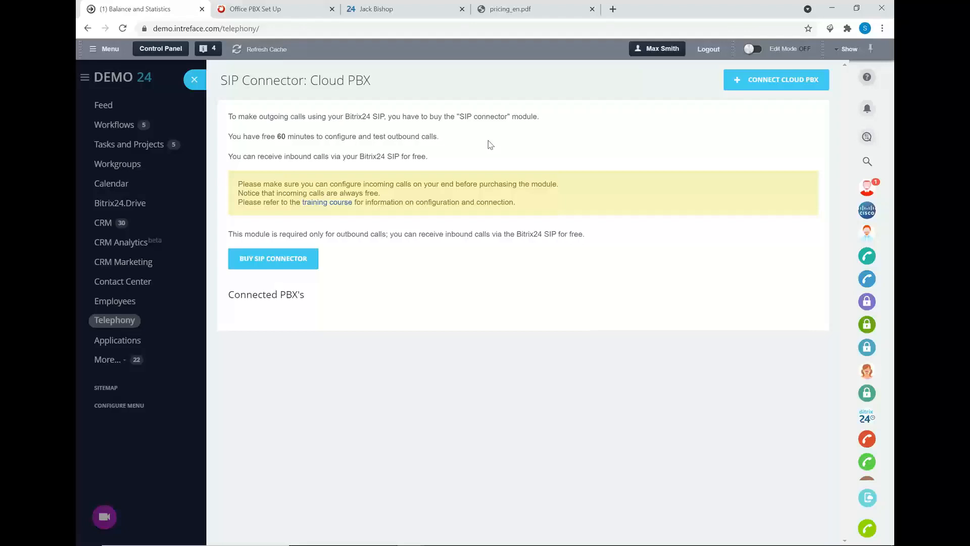
left_click(733, 82)
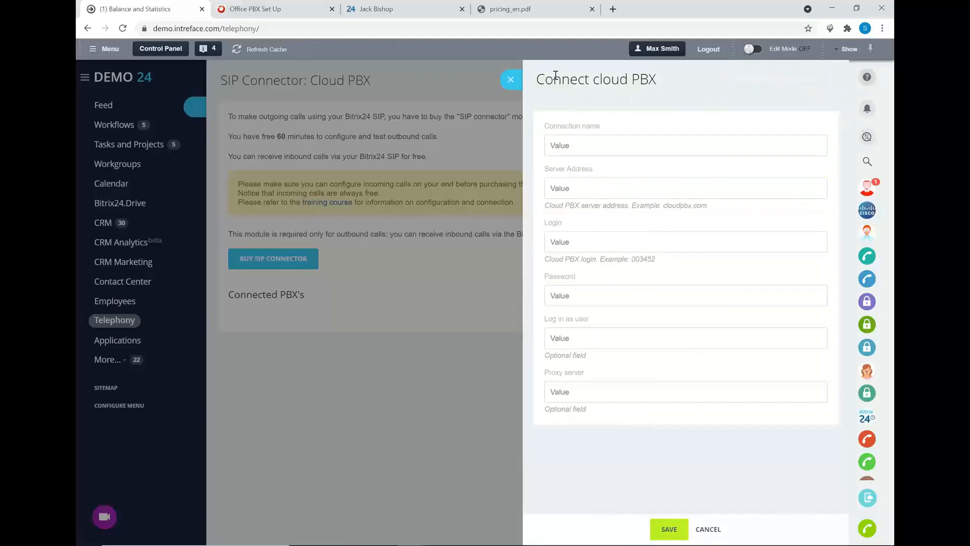
left_click(509, 79)
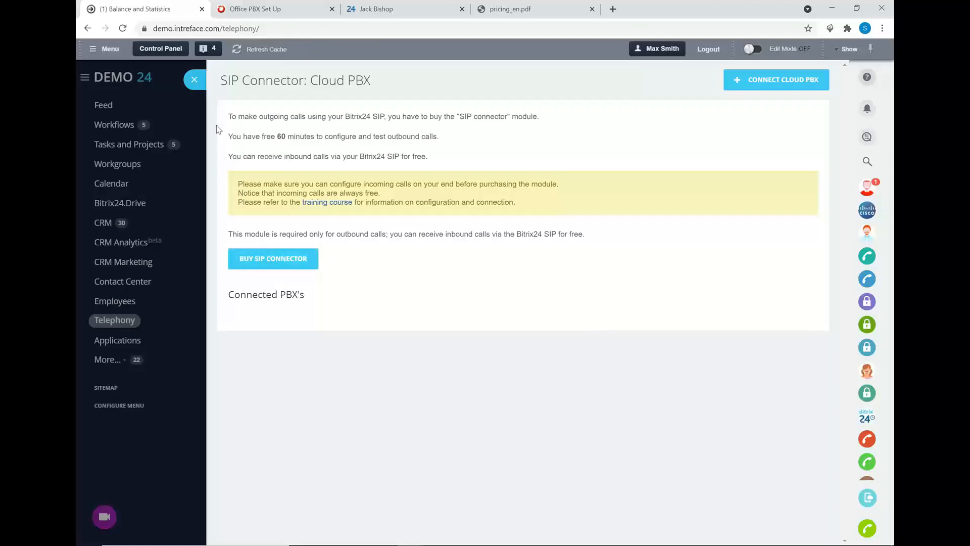
left_click(193, 79)
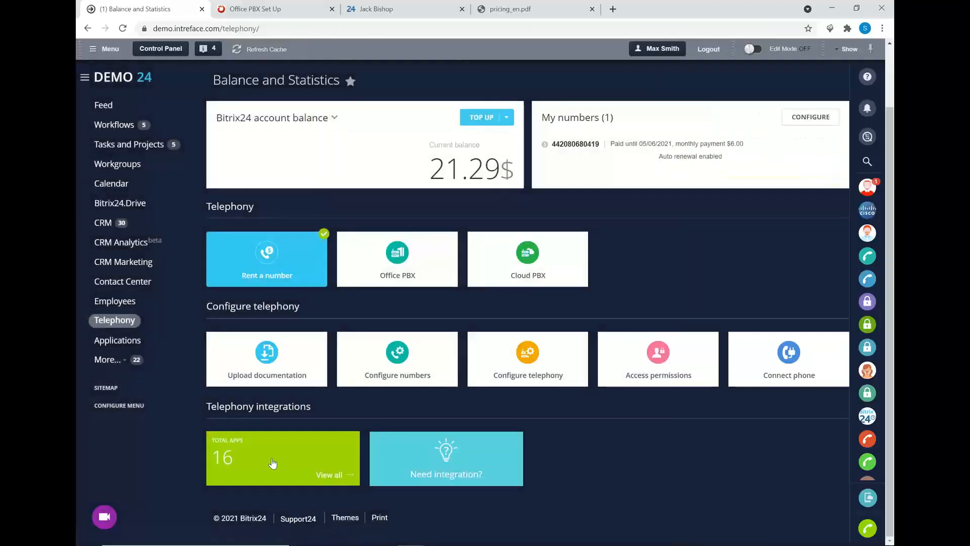
Switch from Bitrix24 to the telephony presentation and advance from the "Integrations ..." slide to the "Questions?" slide
scroll(276, 459, "up", 2)
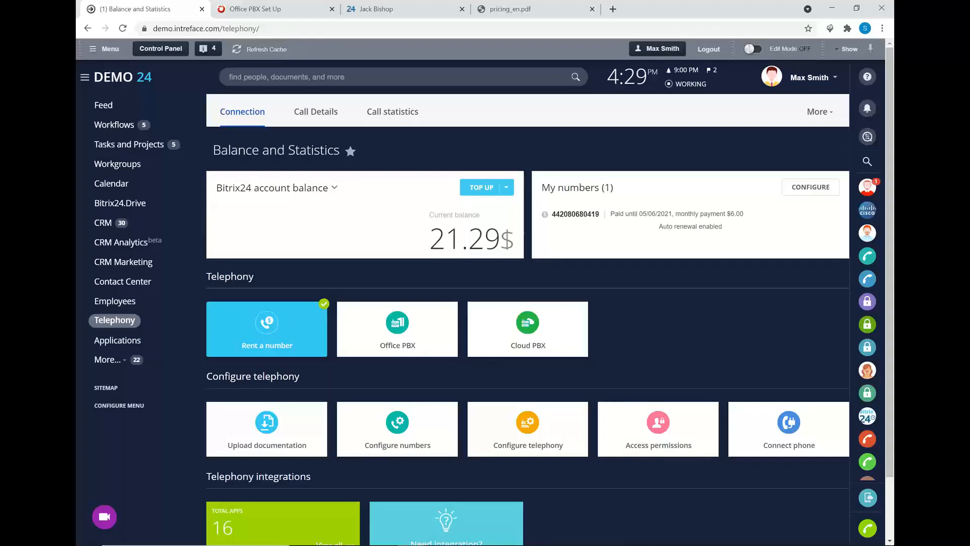
key("alt+Tab")
key("alt+Tab")
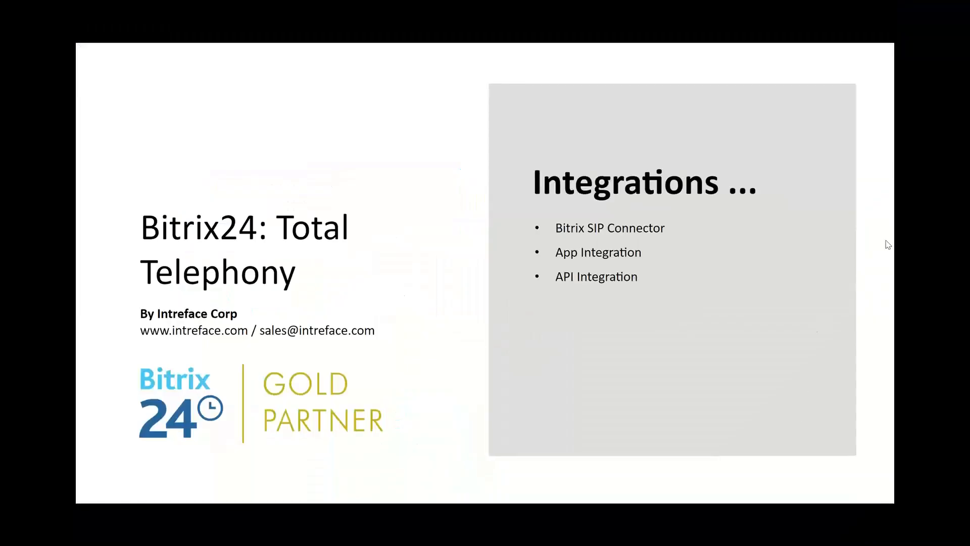
key("Right")
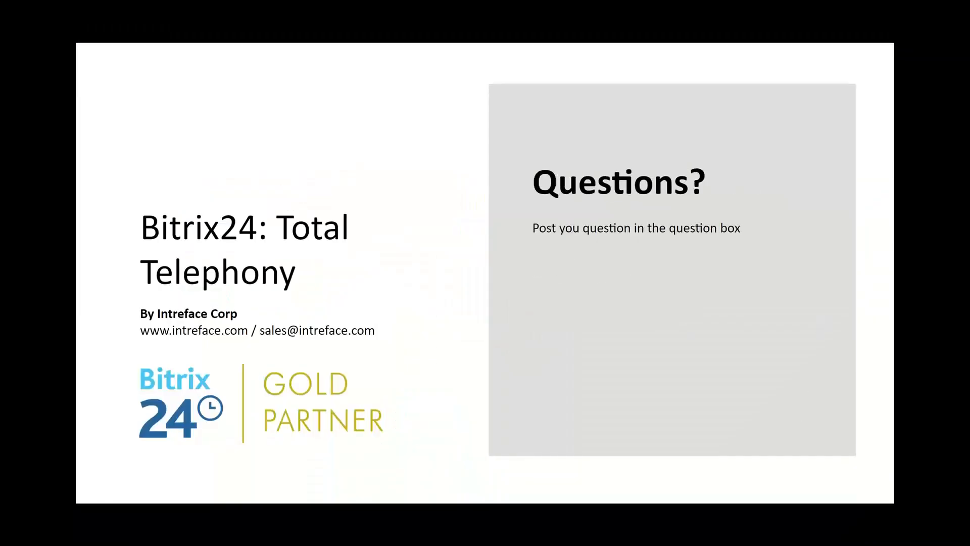